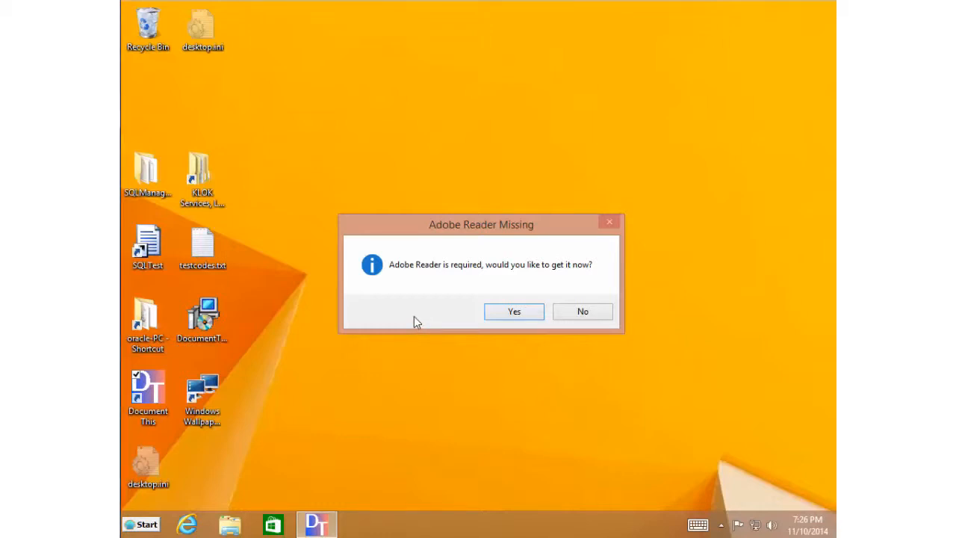
- Accept getting Adobe Reader and launch its download page at get.adobe.com/reader
left_click(514, 311)
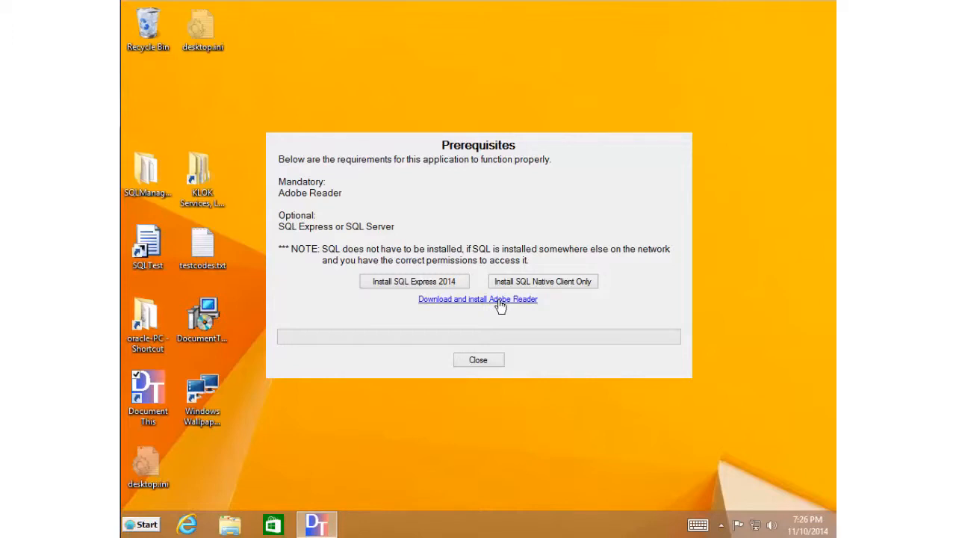
left_click(500, 306)
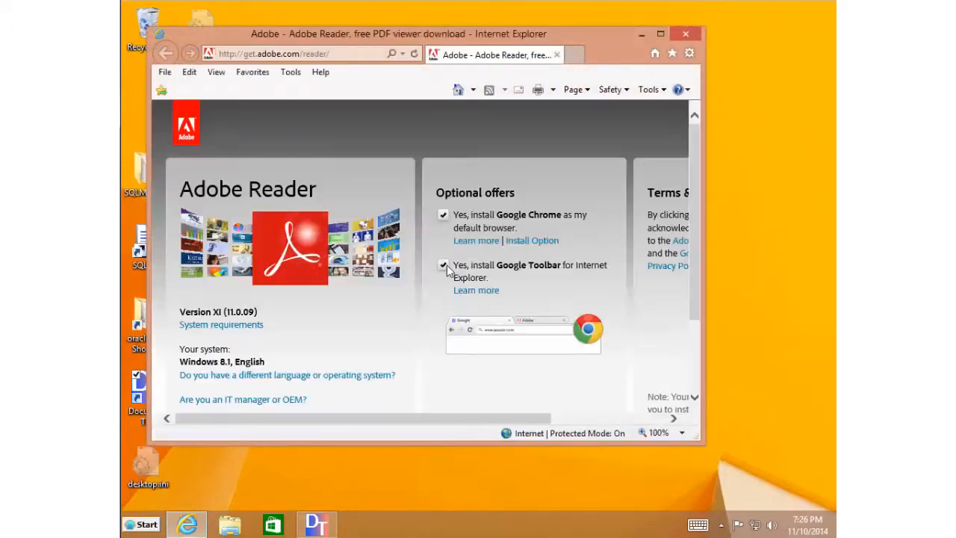
- Decline the Google Toolbar and Google Chrome offers and start the Adobe Reader download
left_click(443, 265)
left_click(443, 215)
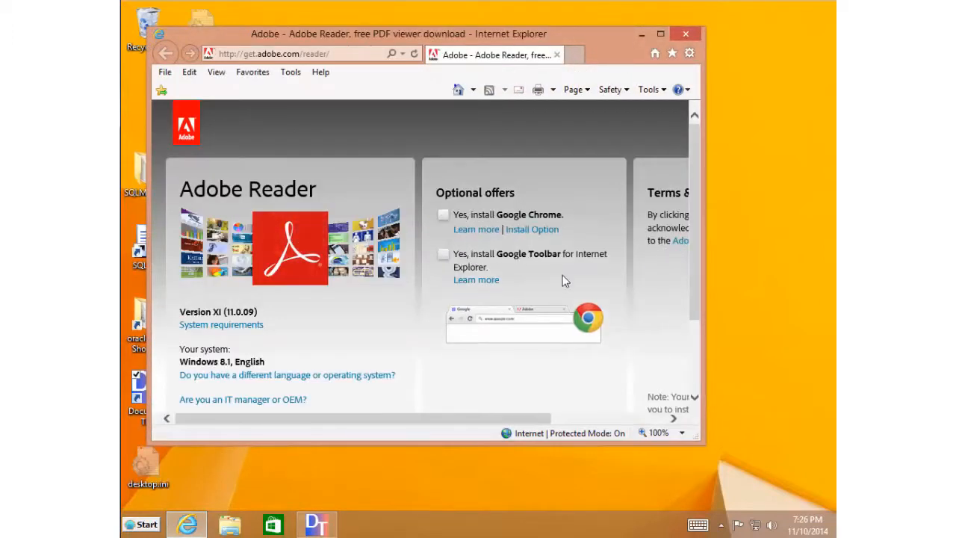
scroll(687, 308, "down", 3)
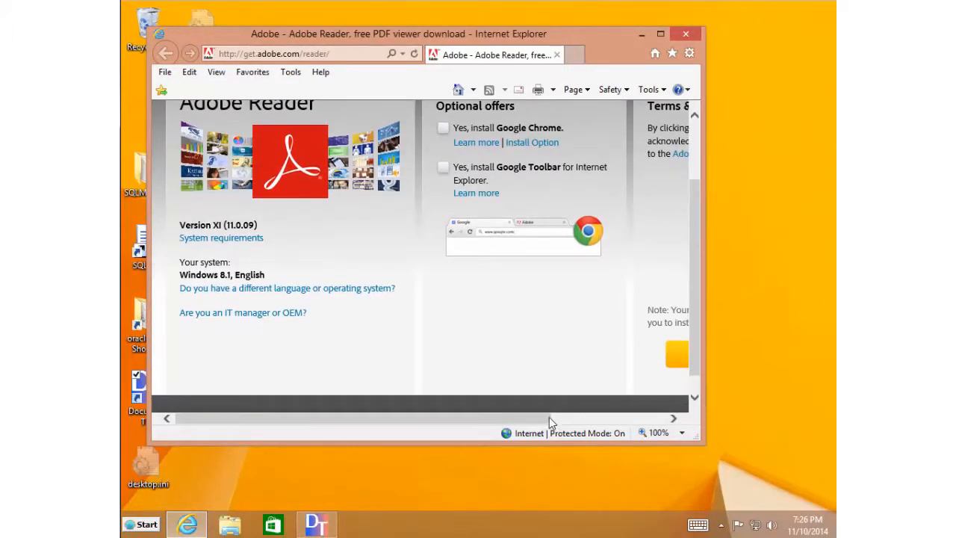
left_click_drag(549, 417, 621, 418)
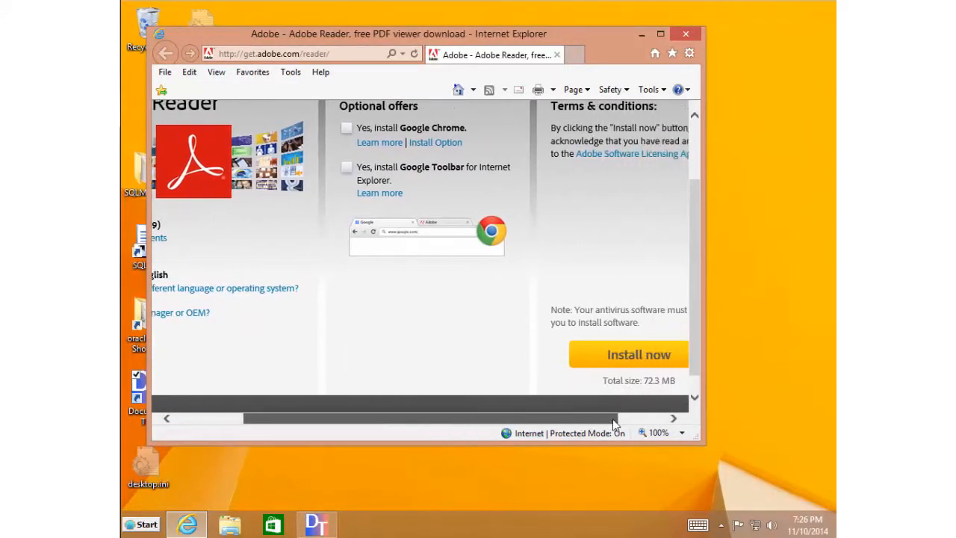
left_click(621, 356)
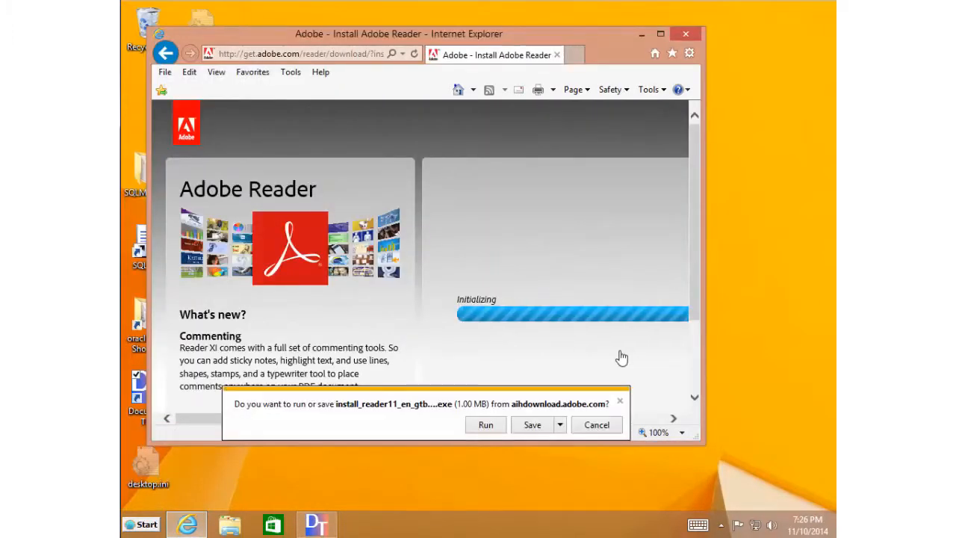
- Run the Adobe Reader XI installer through to completion and close the thank-you window
left_click(489, 425)
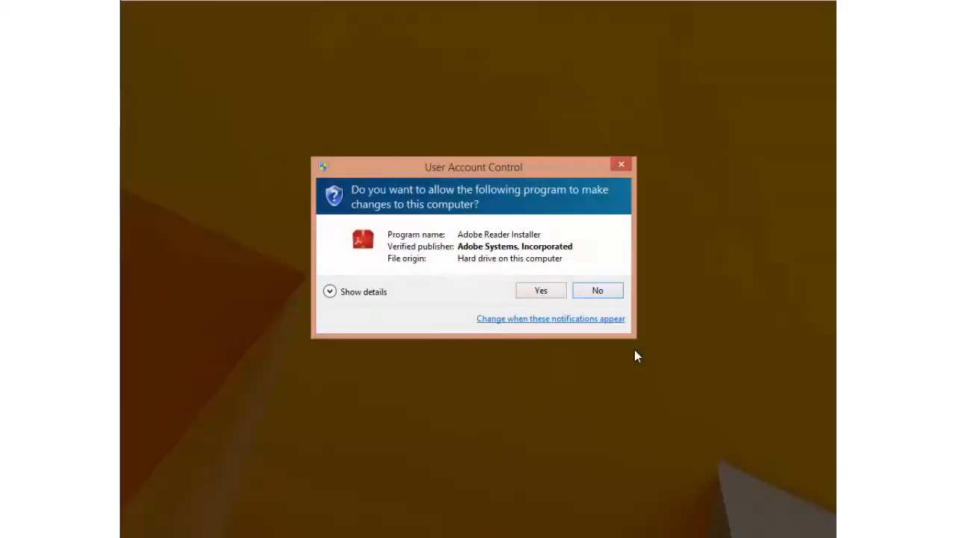
left_click(536, 292)
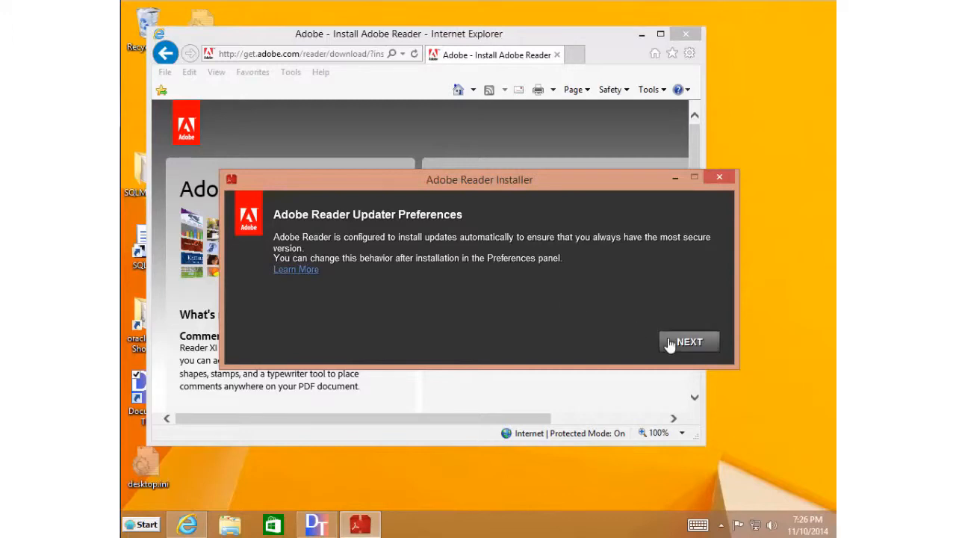
left_click(670, 343)
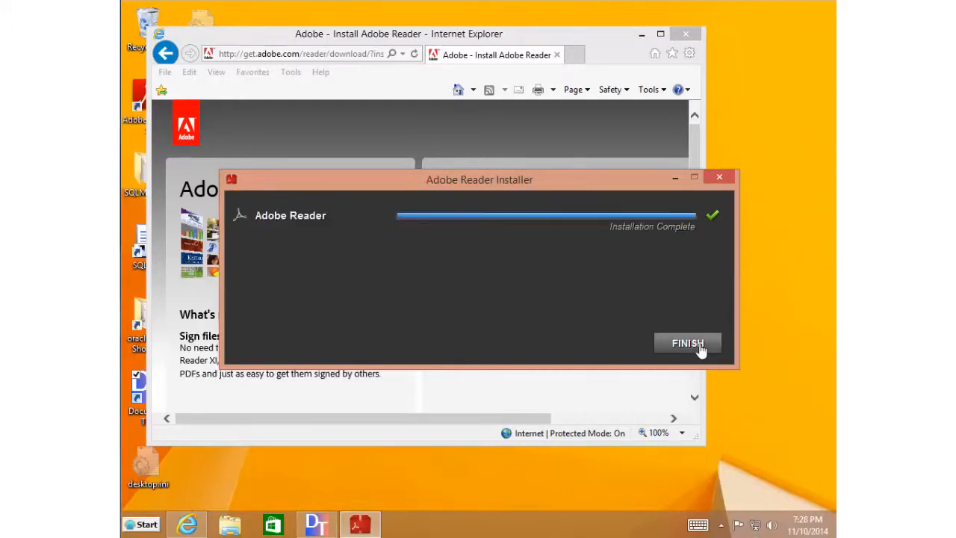
left_click(687, 344)
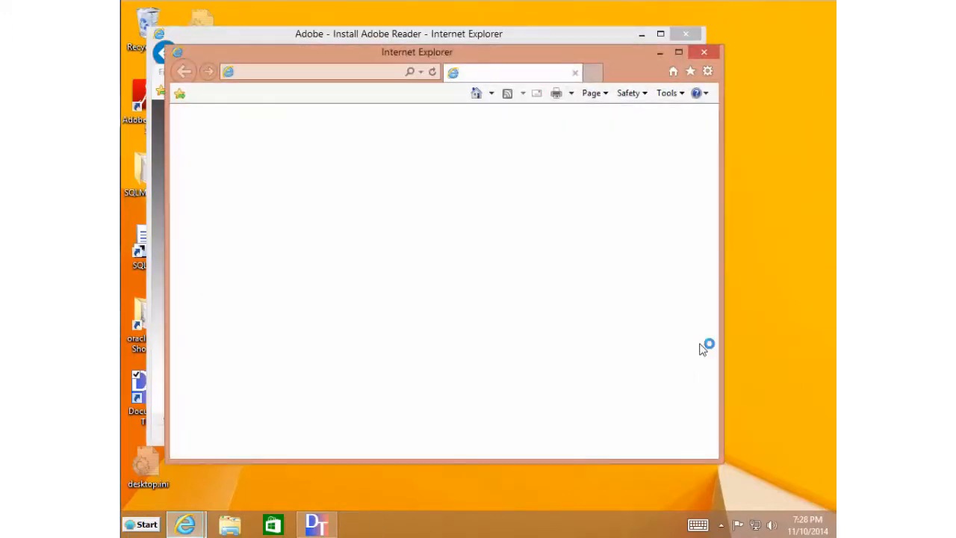
left_click(709, 52)
- Close the browser, Adobe Reader and Prerequisites windows, then relaunch Document This
left_click(692, 33)
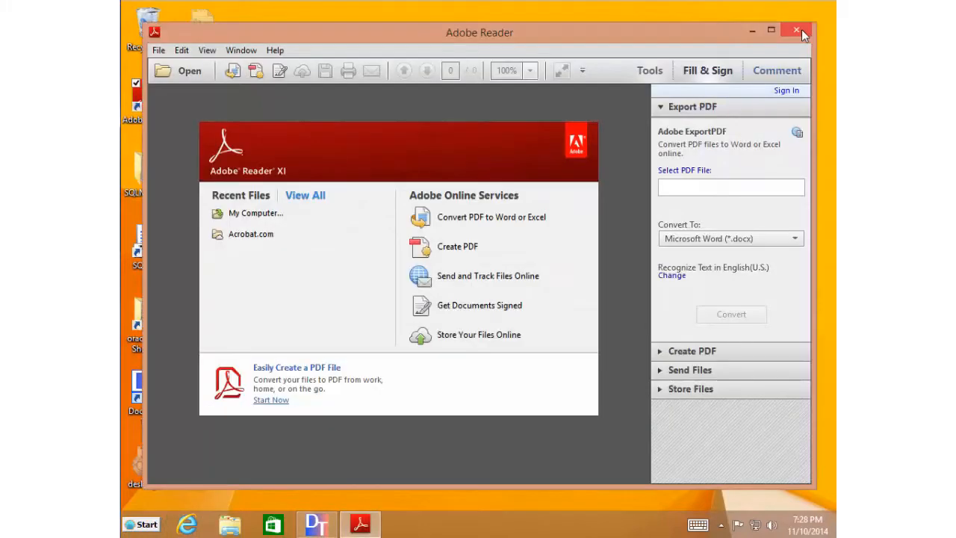
left_click(801, 31)
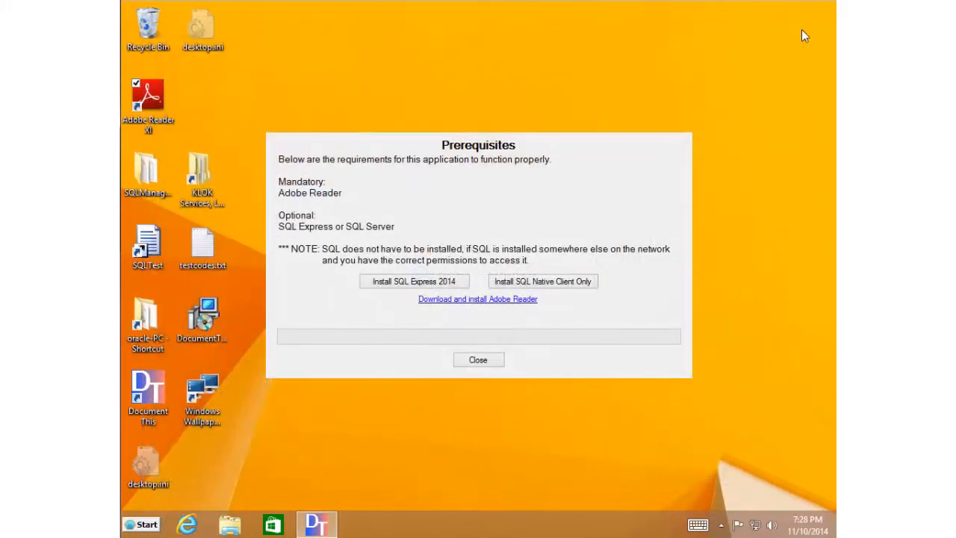
left_click(478, 360)
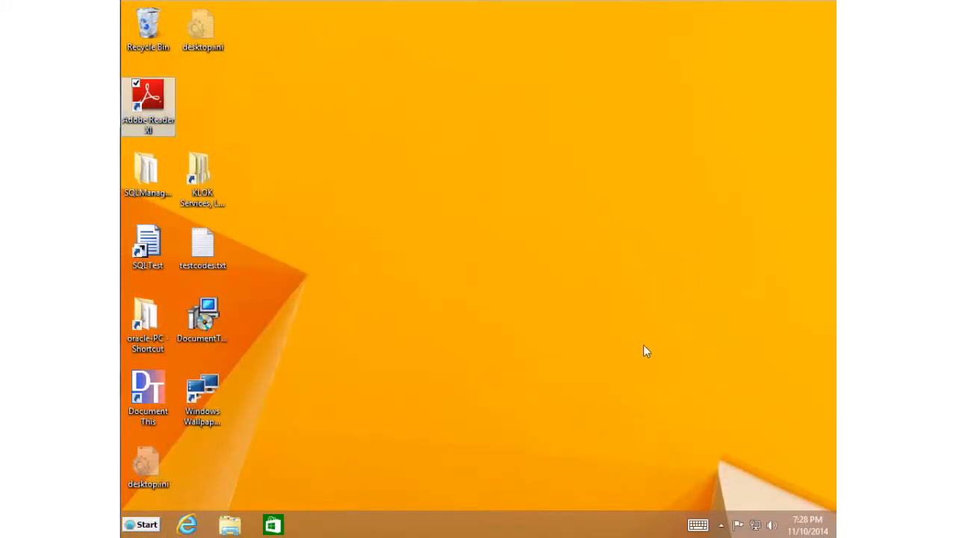
left_click(148, 392)
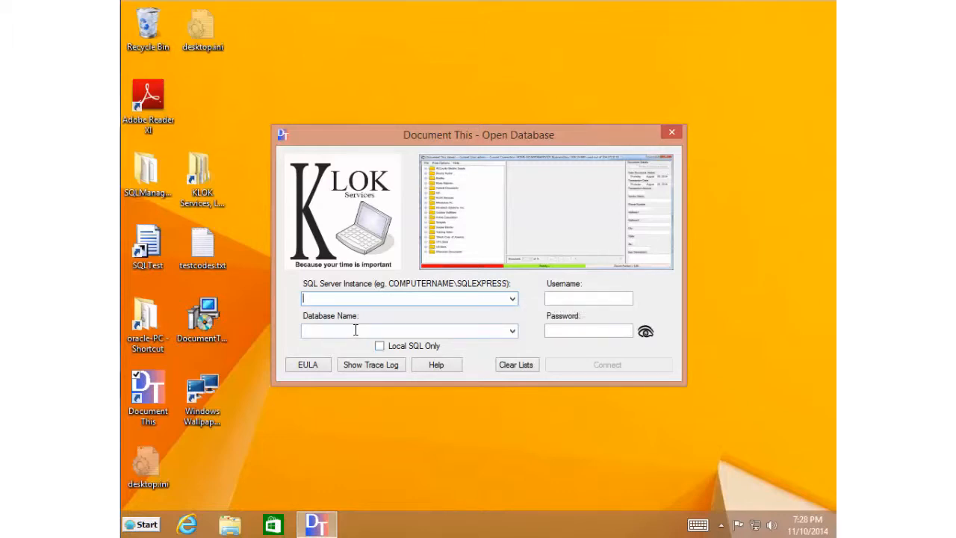
- Limit the SQL server search to local instances only and clear the remembered server lists
left_click(513, 299)
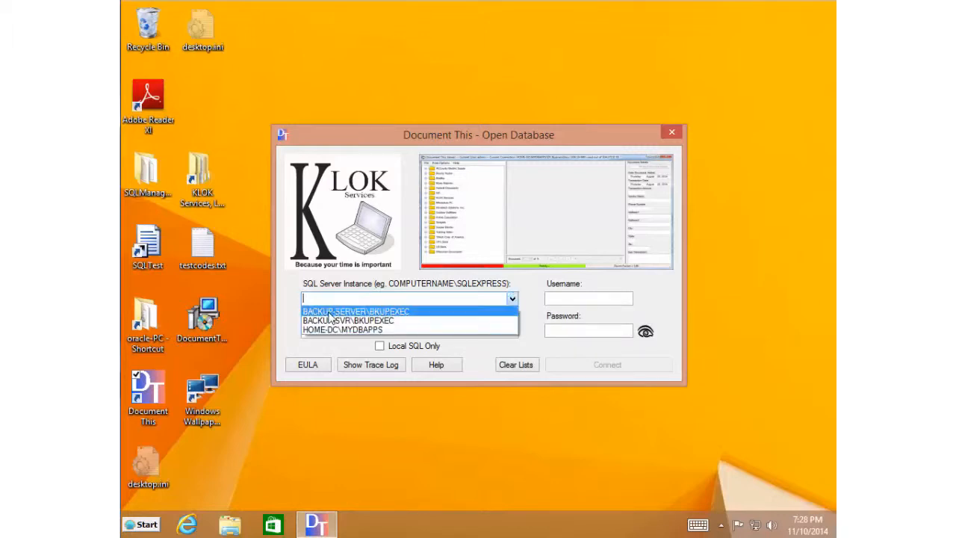
left_click(381, 349)
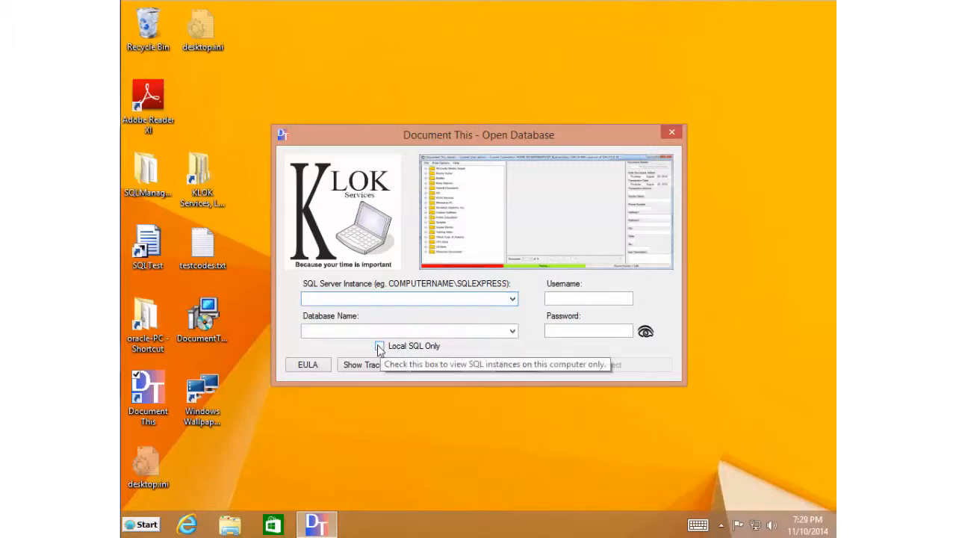
left_click(379, 347)
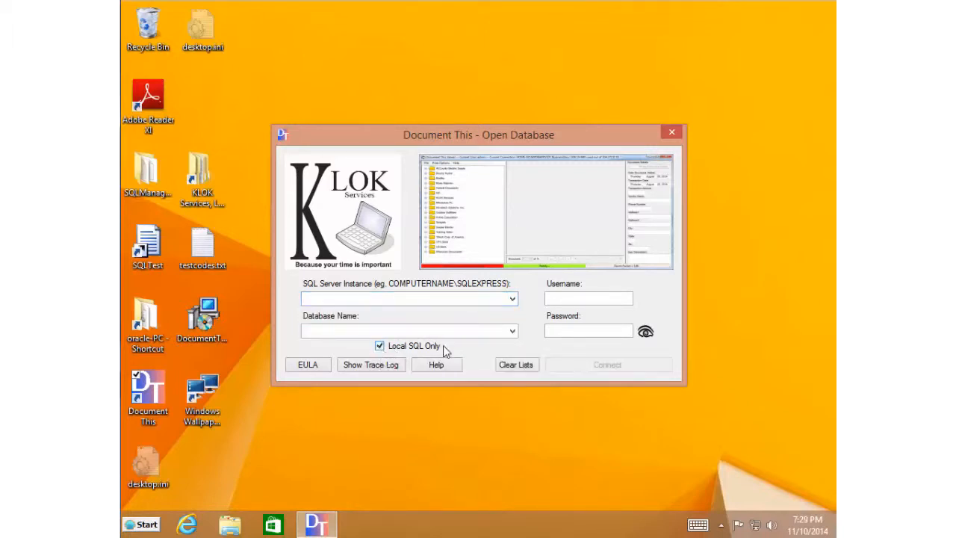
left_click(518, 365)
- Search again for local servers, skip the network-wide search, and agree to install SQL Server Express
left_click(512, 298)
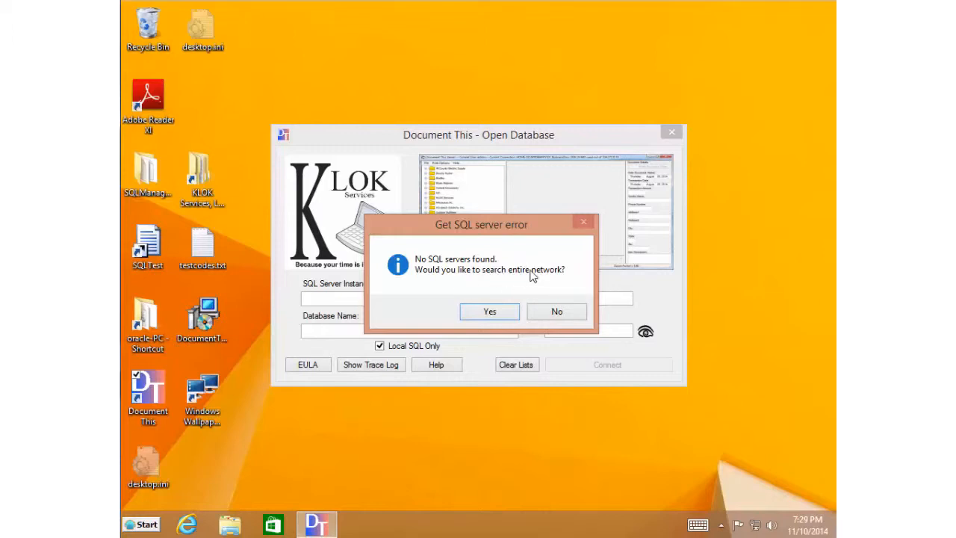
left_click(557, 314)
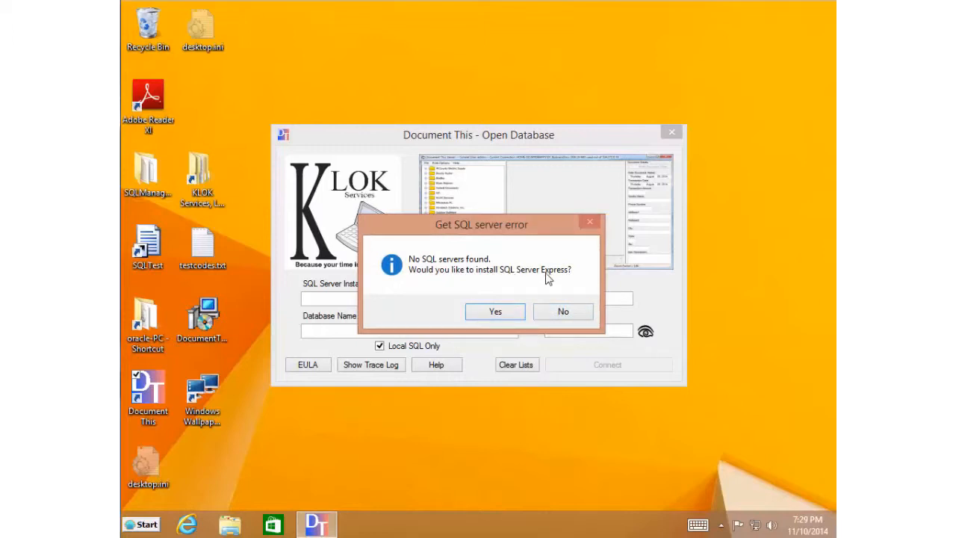
left_click(495, 312)
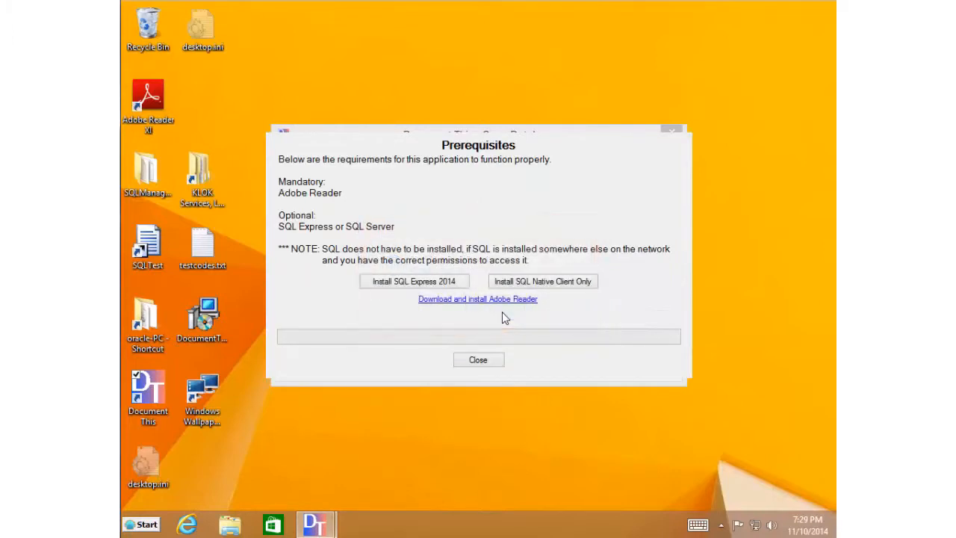
- Install SQL Express 2014 and close the Prerequisites window once it succeeds
left_click(429, 284)
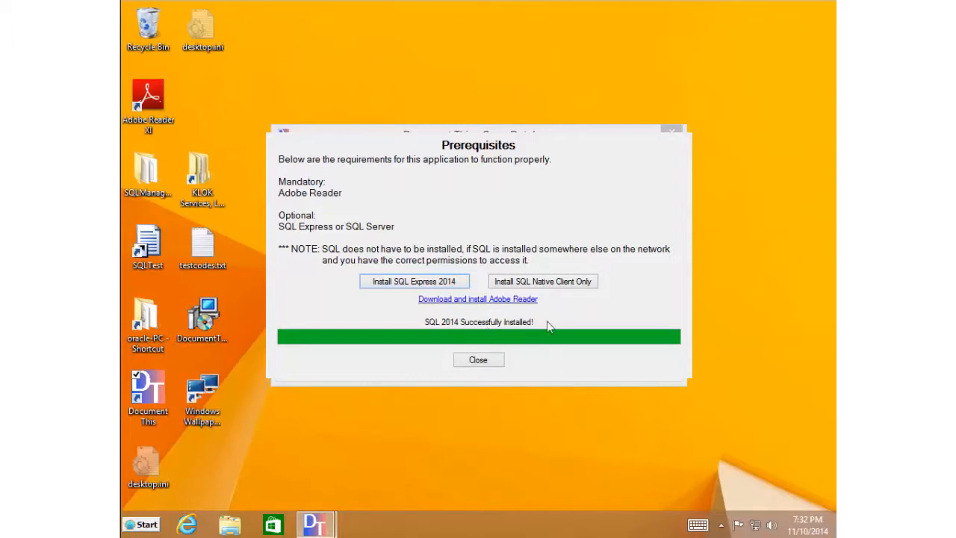
left_click(481, 361)
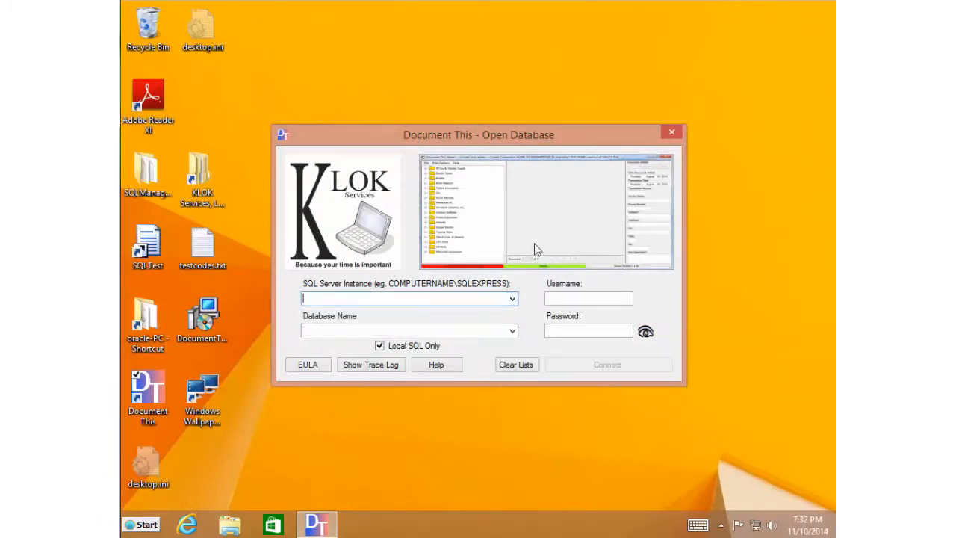
- Select the ORACLE-WIN8\DT_SQLEXPRESS instance and agree to create a new database since none exists
left_click(512, 299)
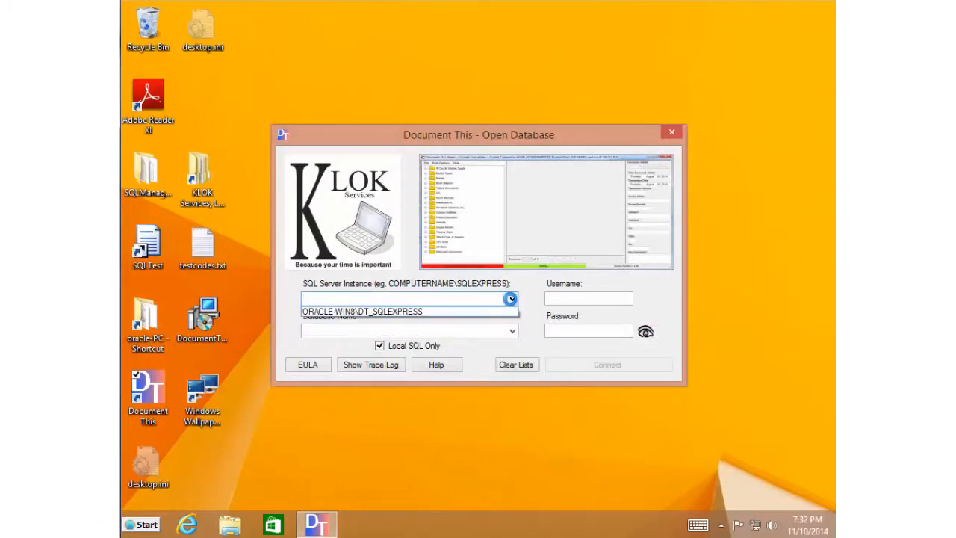
left_click(433, 312)
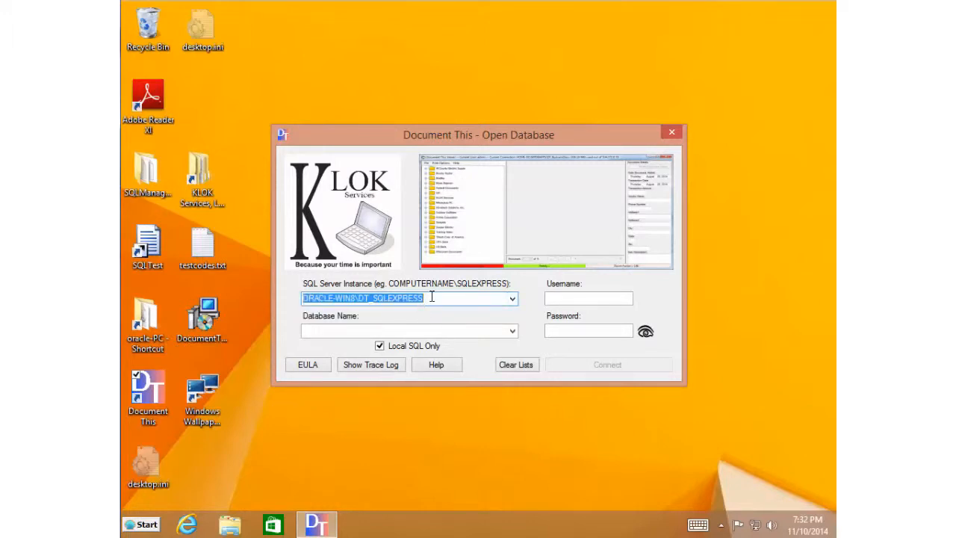
left_click_drag(431, 296, 358, 298)
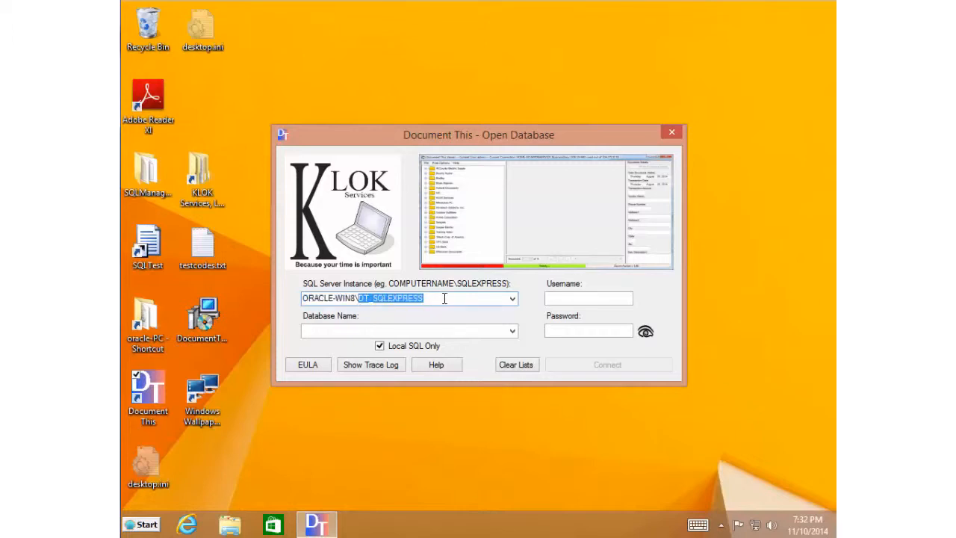
left_click(512, 332)
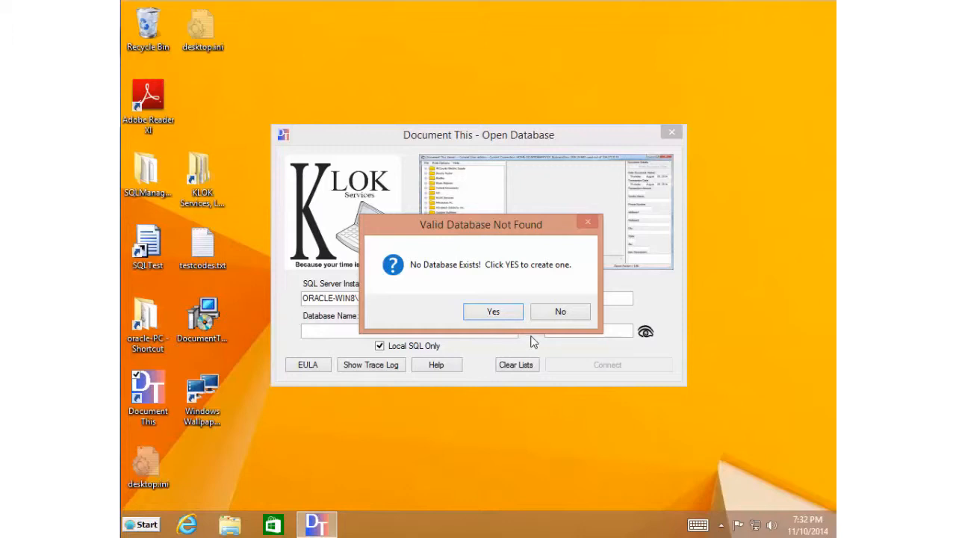
left_click(503, 315)
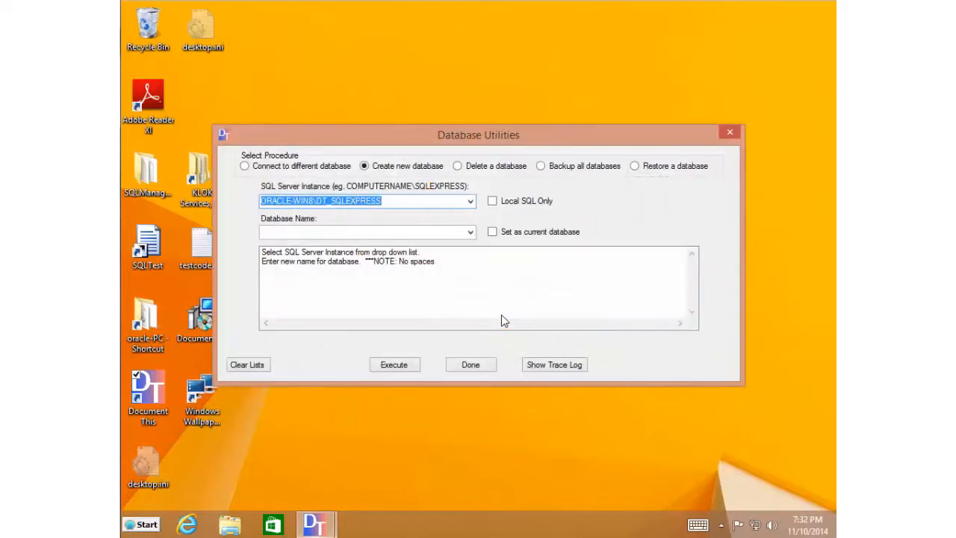
- Create database MYnewDatabase as the current database, review the execution log, and finish
left_click(450, 232)
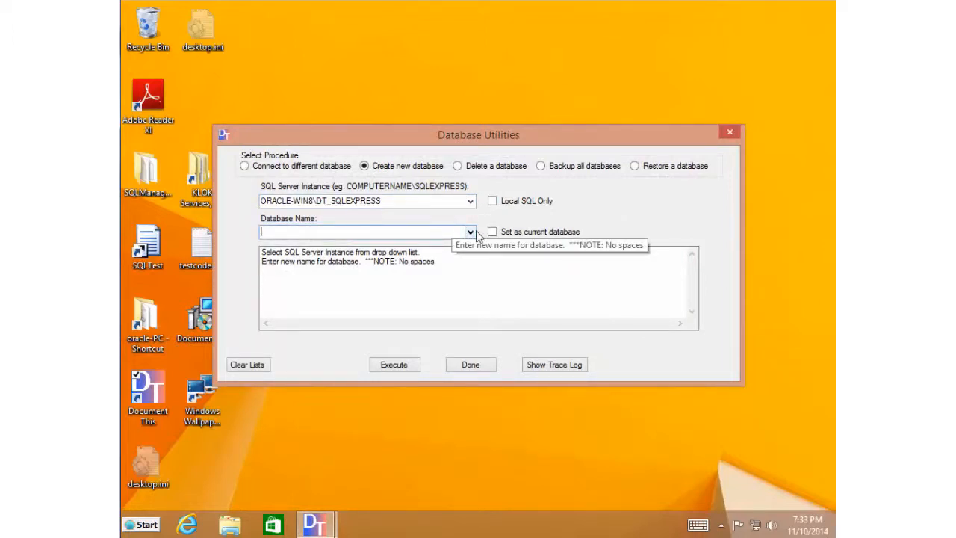
type("MYnewDatabase")
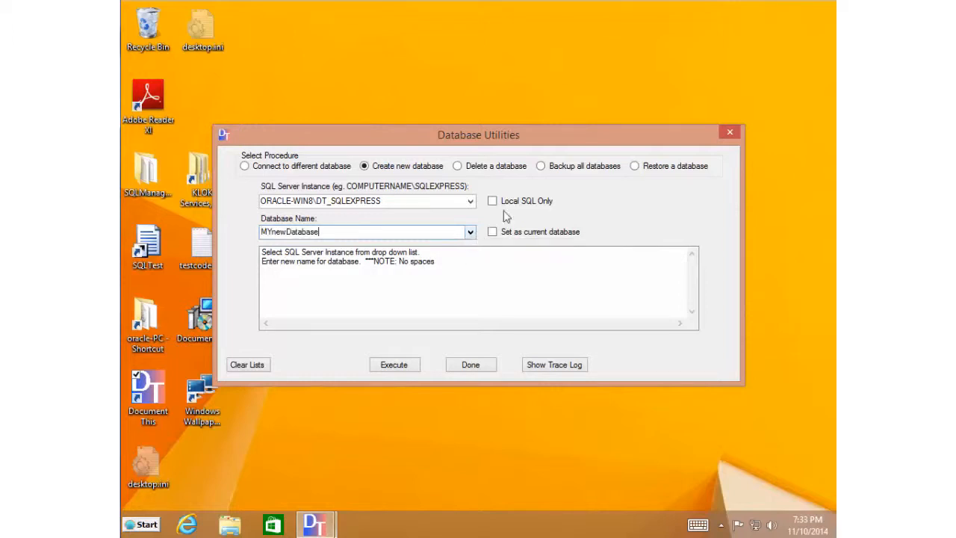
left_click(493, 233)
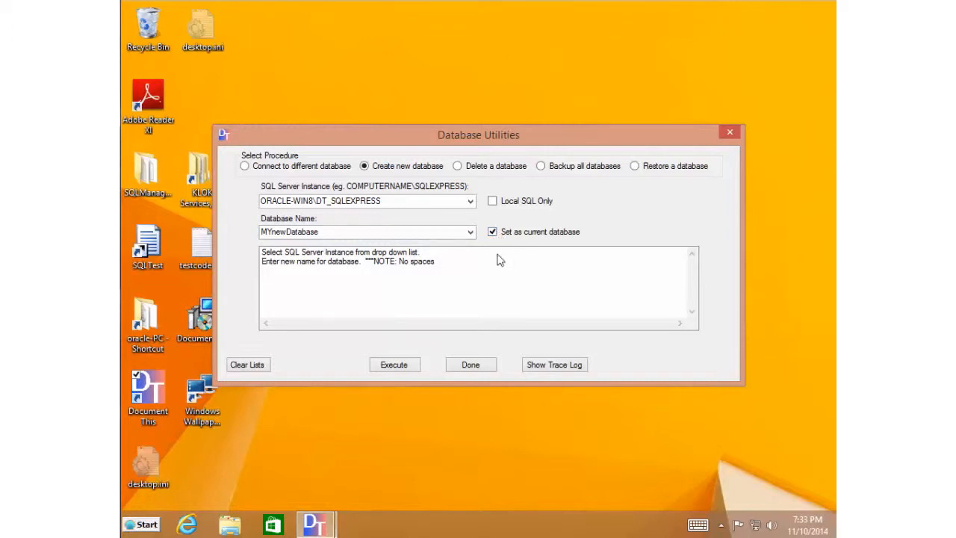
left_click(399, 367)
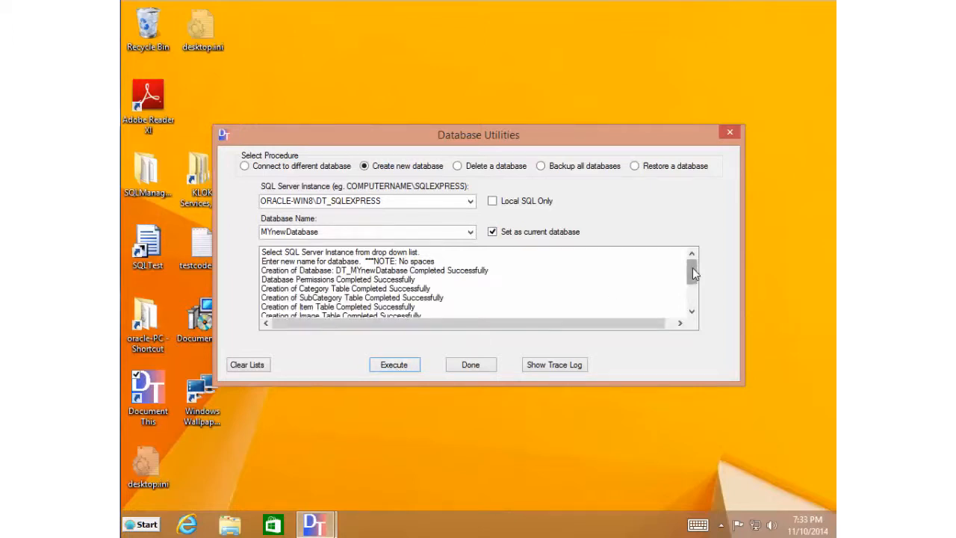
left_click_drag(693, 274, 693, 293)
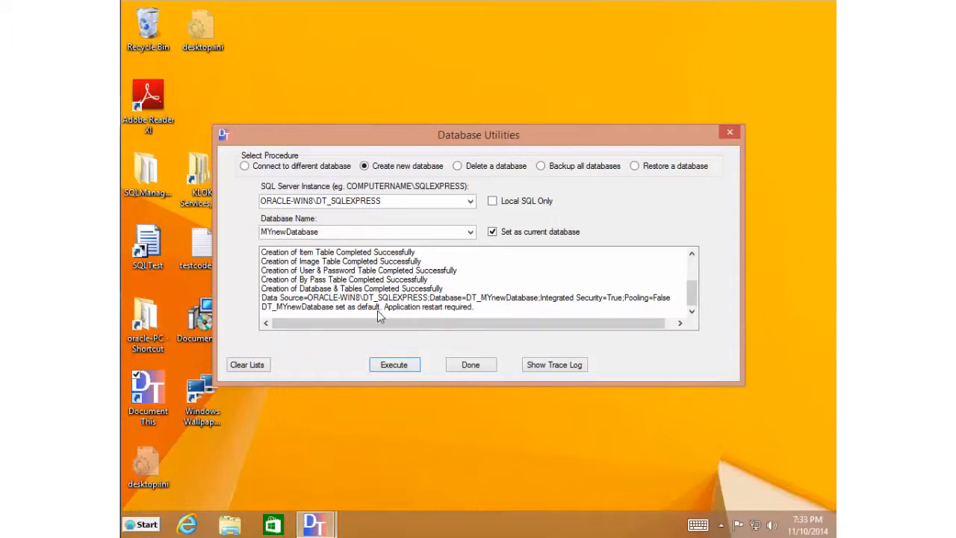
left_click(420, 312)
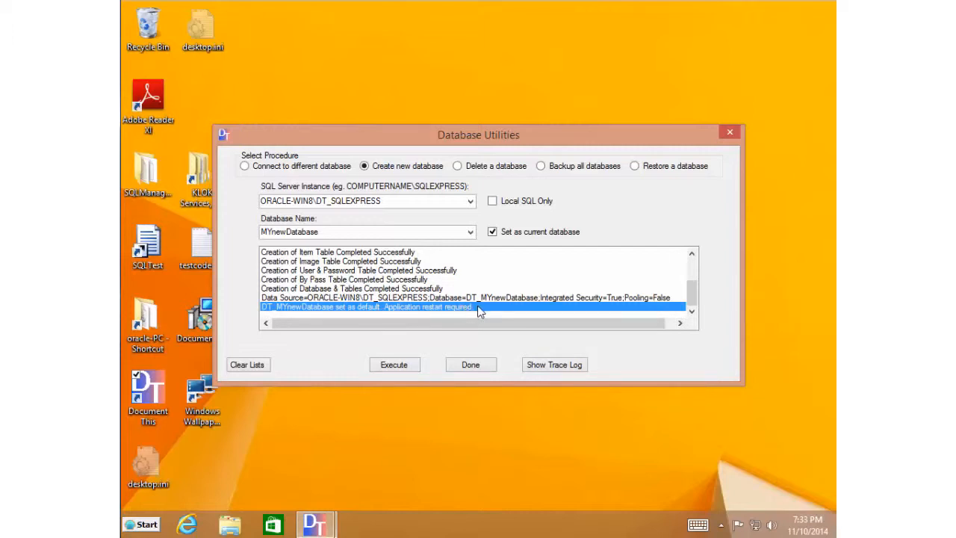
left_click(471, 368)
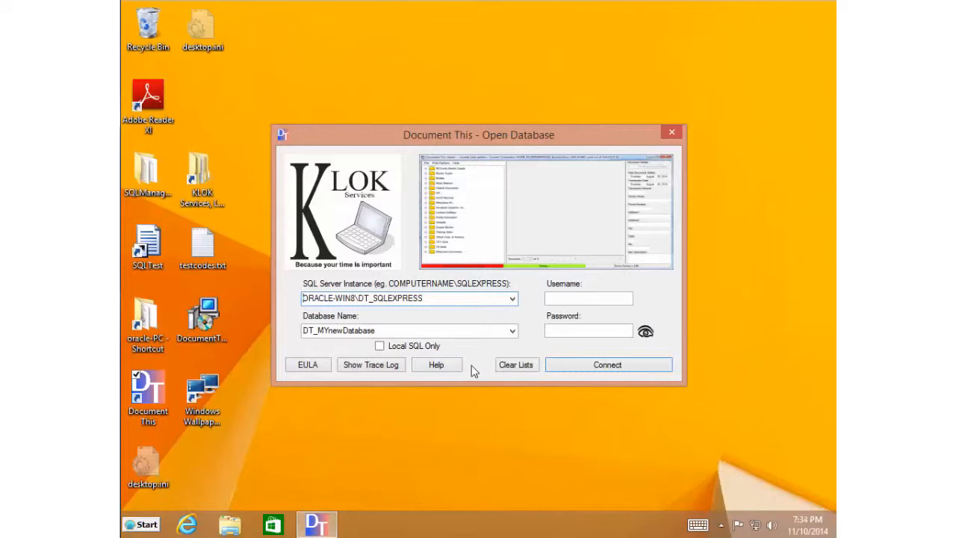
- Sign in with the administrator username and password, verify the password, and connect to DT_MYnewDatabase
left_click(580, 299)
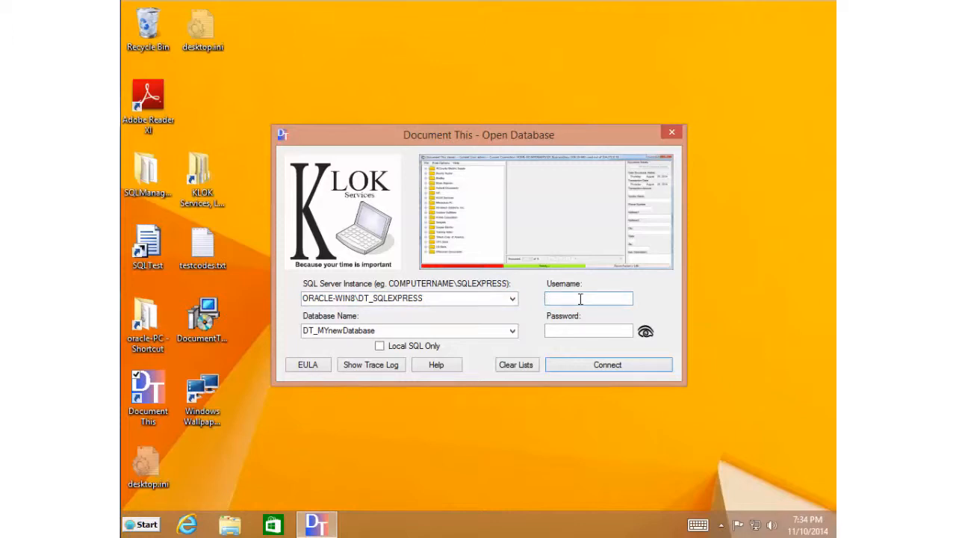
type("admin")
key("Tab")
type("admin")
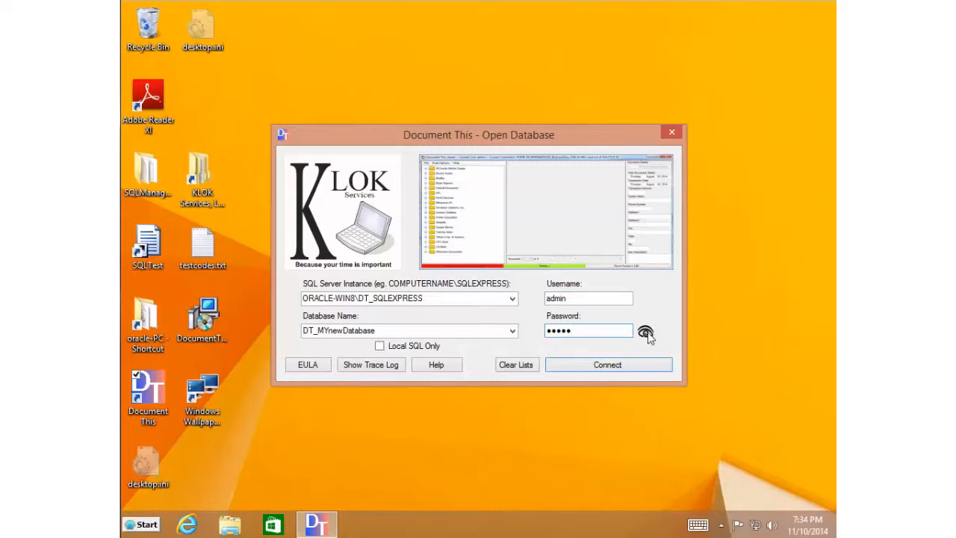
left_click(645, 332)
left_click(647, 333)
left_click(636, 366)
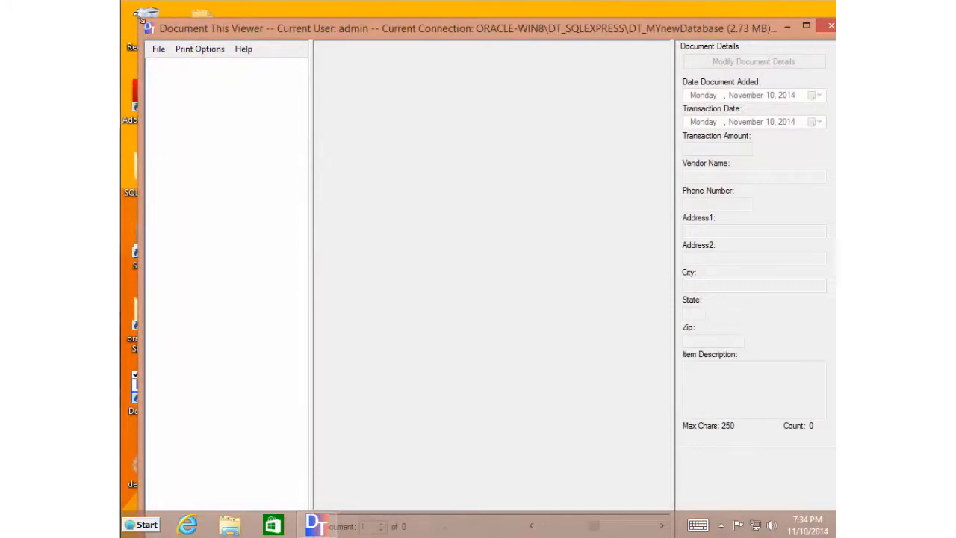
- Resize and reposition the Viewer, then bring up the Entry window via File > Add Documents
left_click_drag(139, 13, 222, 129)
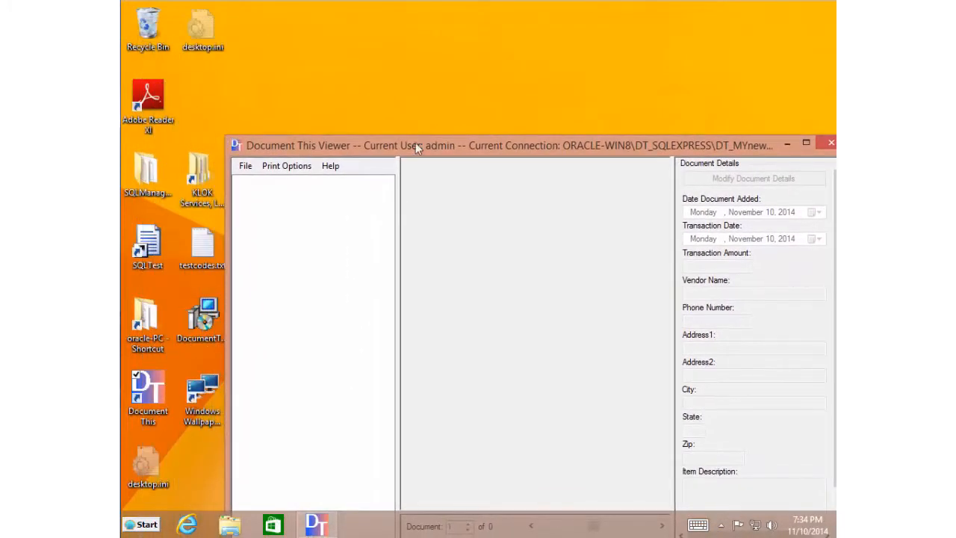
left_click_drag(415, 145, 341, 52)
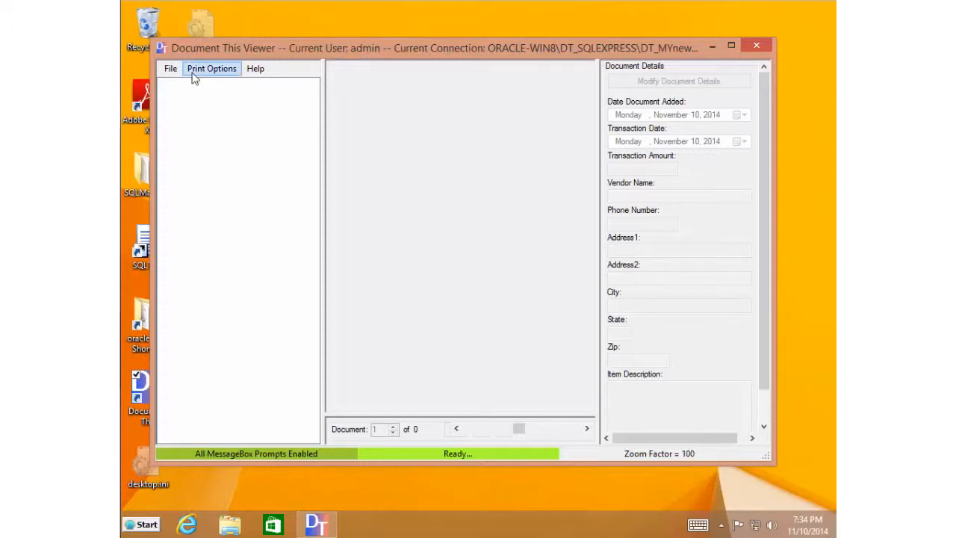
left_click(171, 69)
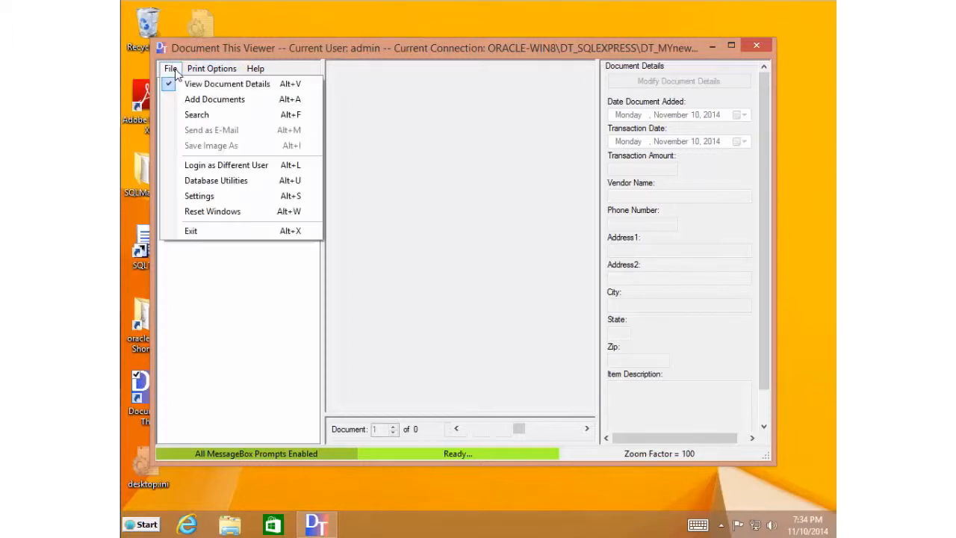
left_click(200, 100)
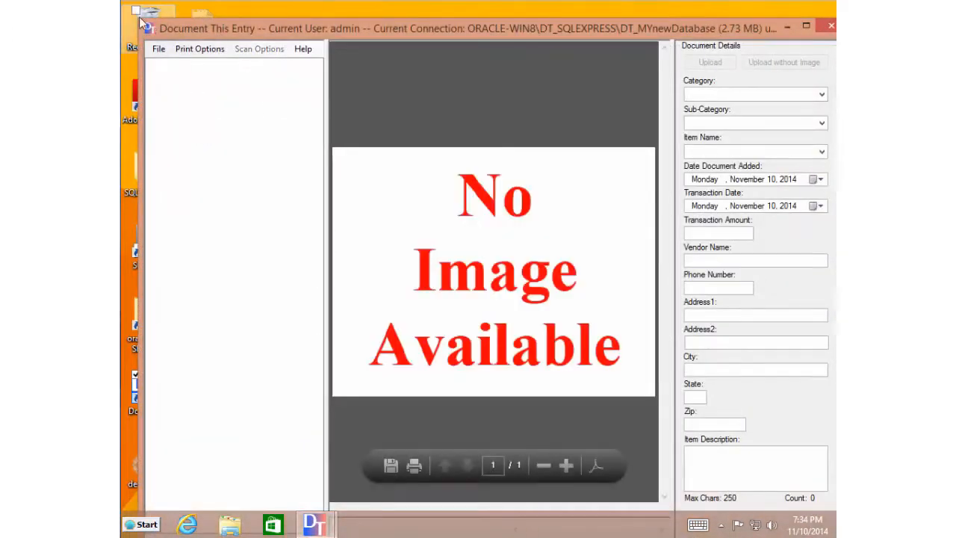
left_click_drag(140, 18, 215, 132)
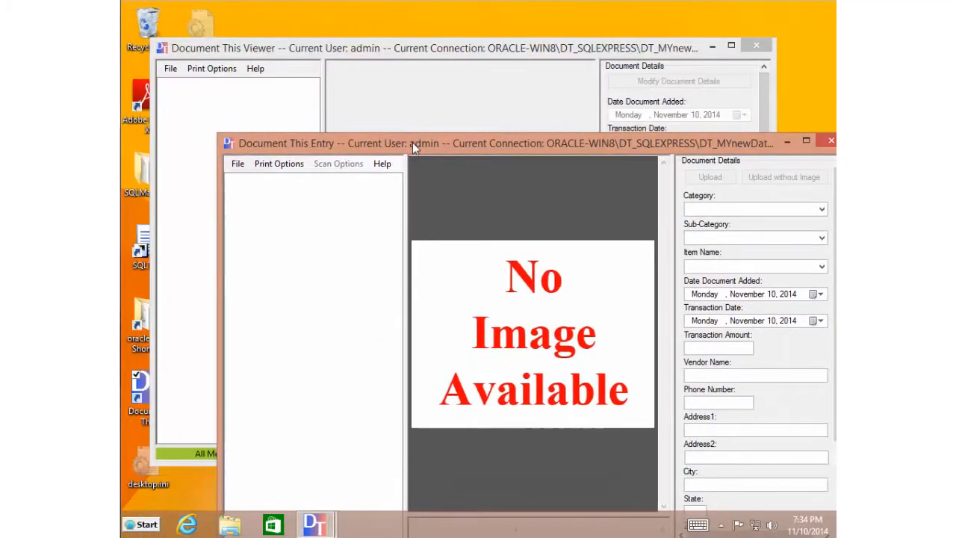
- Move the Entry window fully into view and bring the Viewer to the front
left_click_drag(412, 141, 368, 84)
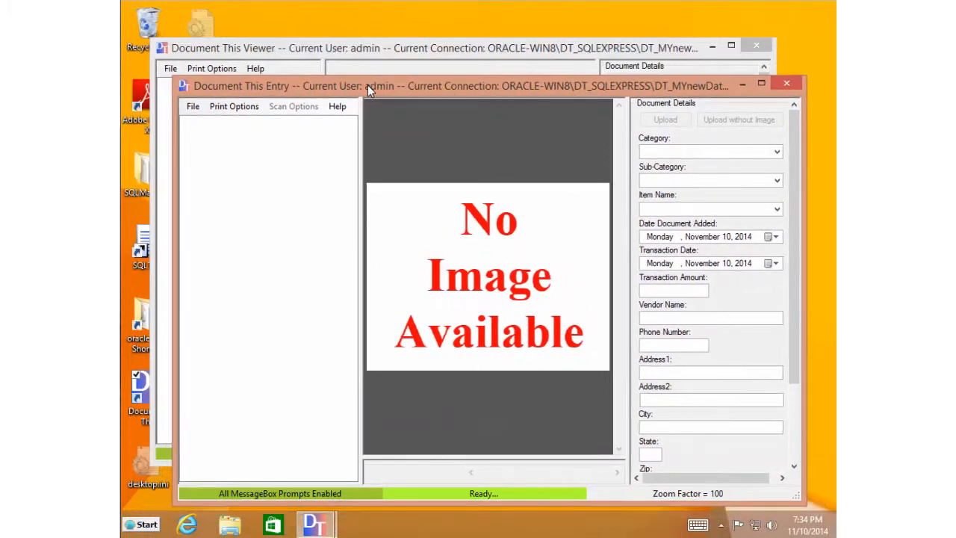
left_click(385, 51)
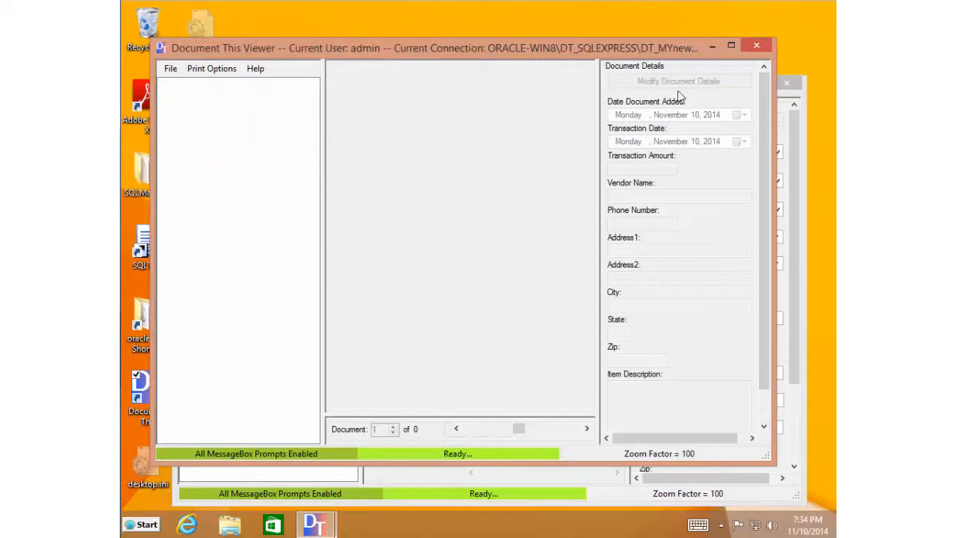
scroll(765, 375, "down", 1)
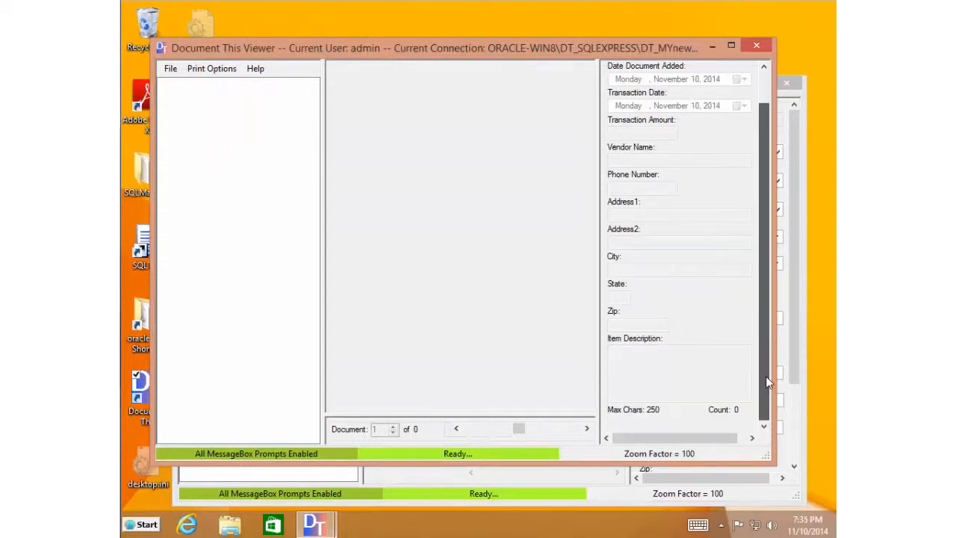
left_click_drag(765, 388, 767, 211)
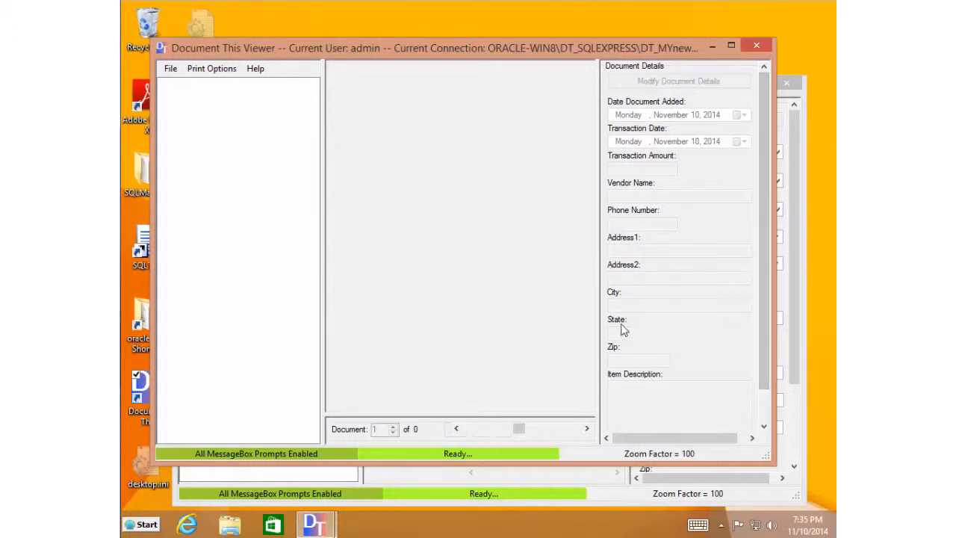
- Narrow the document tree, widen the image pane and Viewer, then bring the Entry window forward
left_click_drag(321, 271, 290, 273)
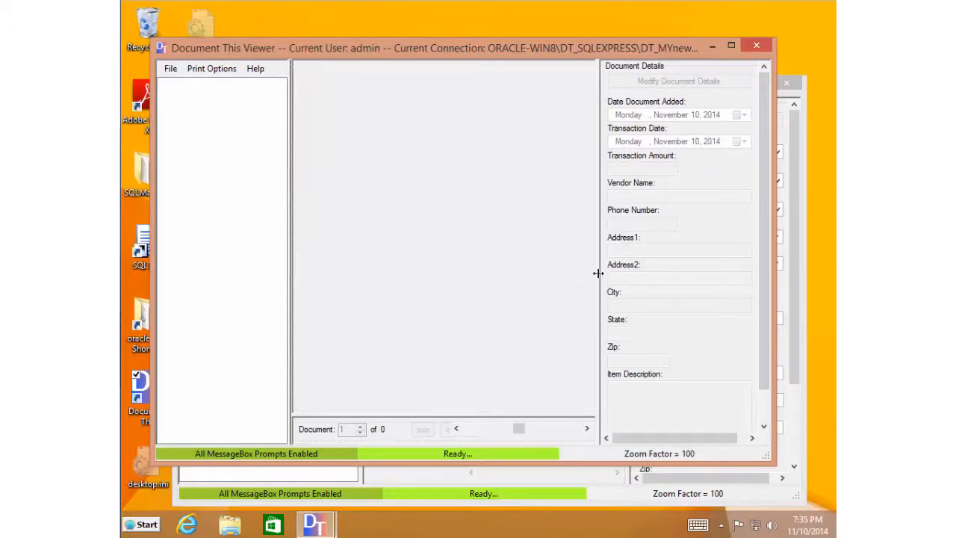
left_click_drag(598, 273, 615, 275)
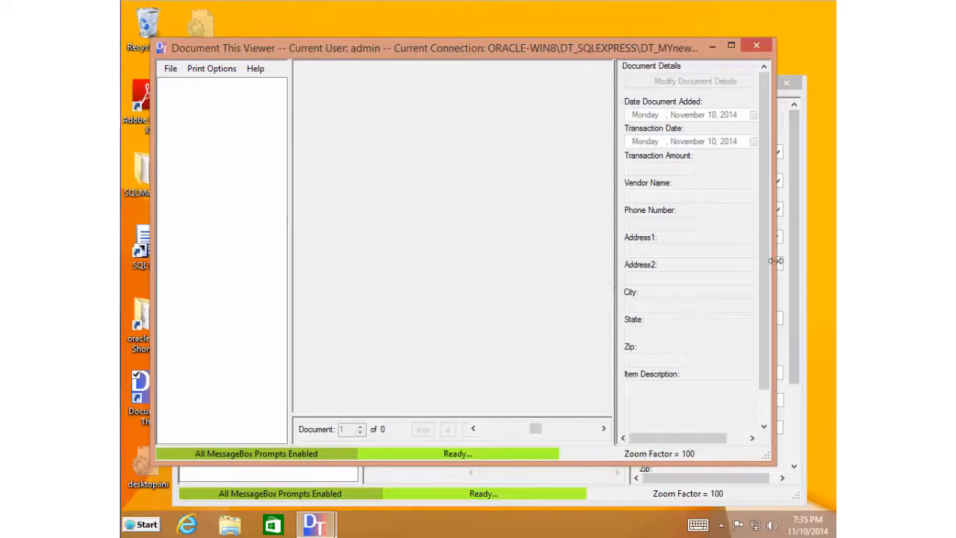
left_click_drag(775, 261, 819, 266)
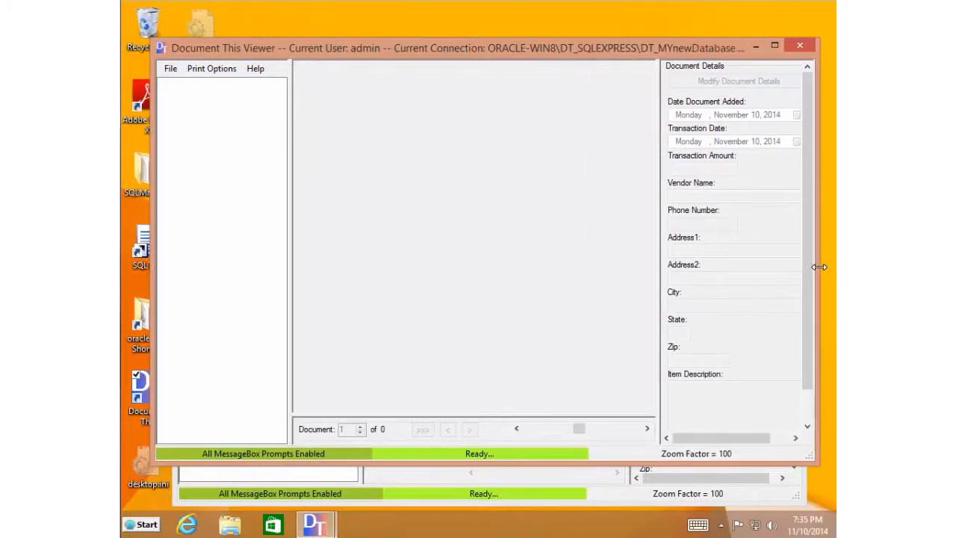
left_click_drag(657, 243, 654, 253)
left_click(575, 430)
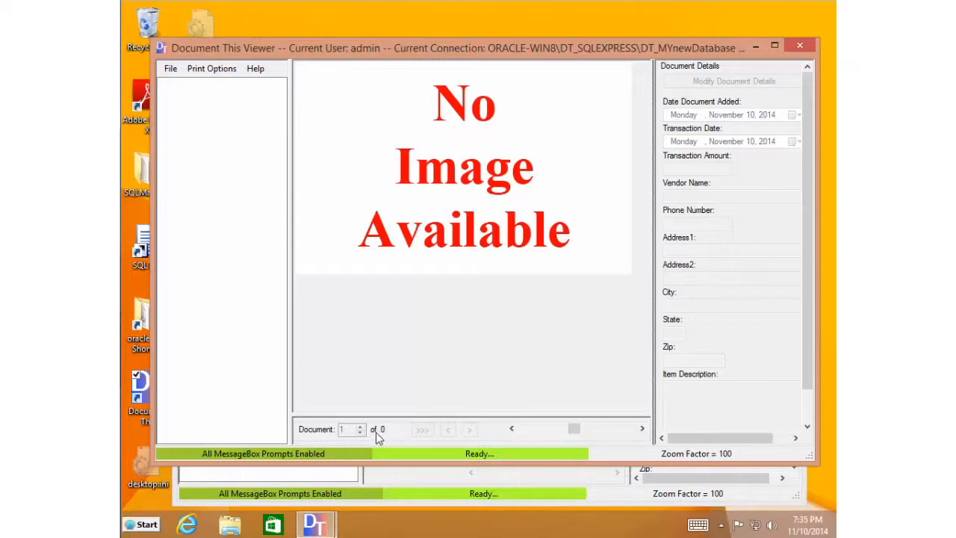
left_click(388, 476)
mouse_move(480, 267)
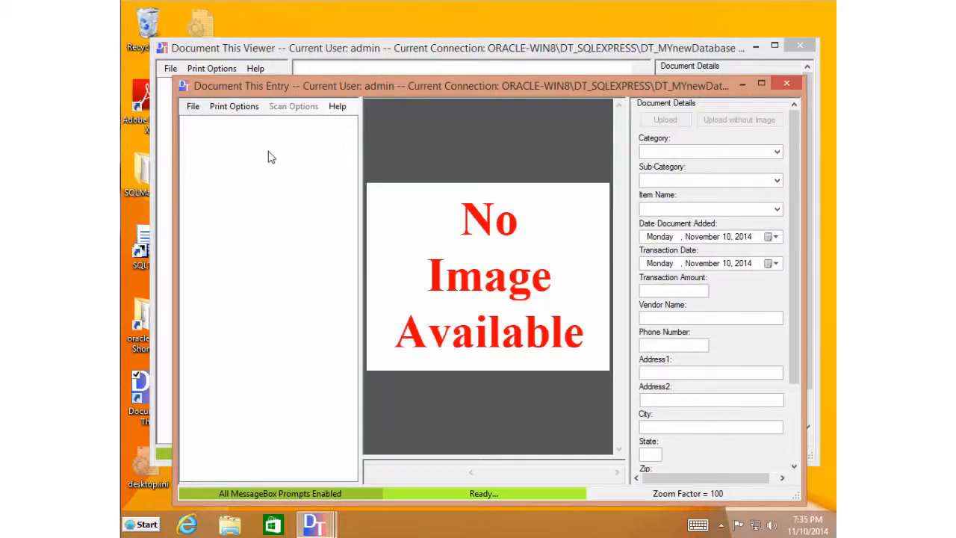
- Change the image path in Settings to C:\tempimgs and save so its files load
left_click(193, 109)
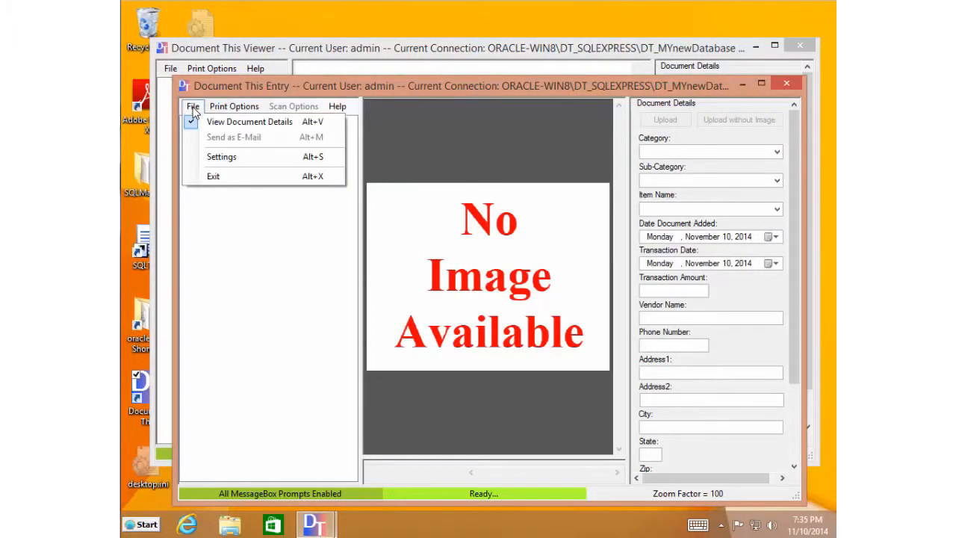
left_click(221, 157)
left_click(389, 175)
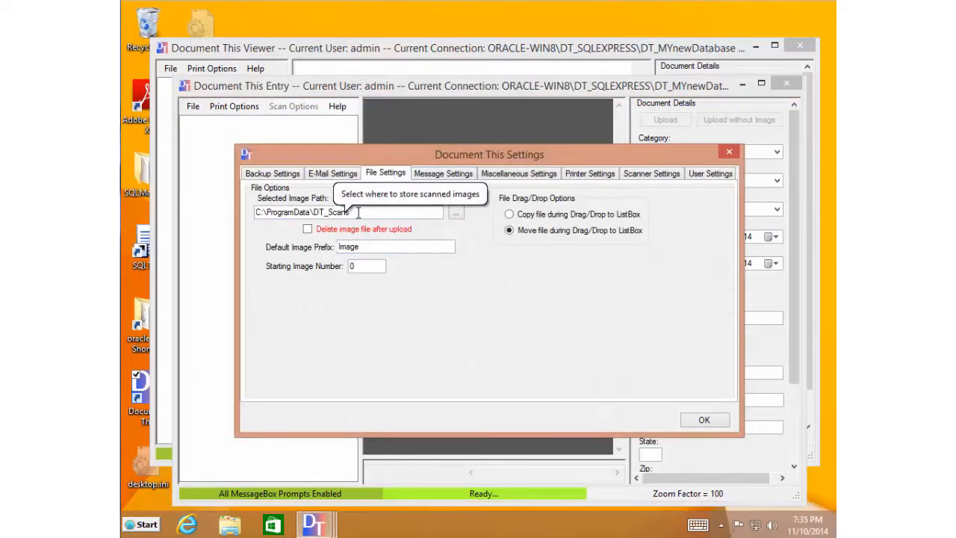
left_click_drag(358, 212, 316, 211)
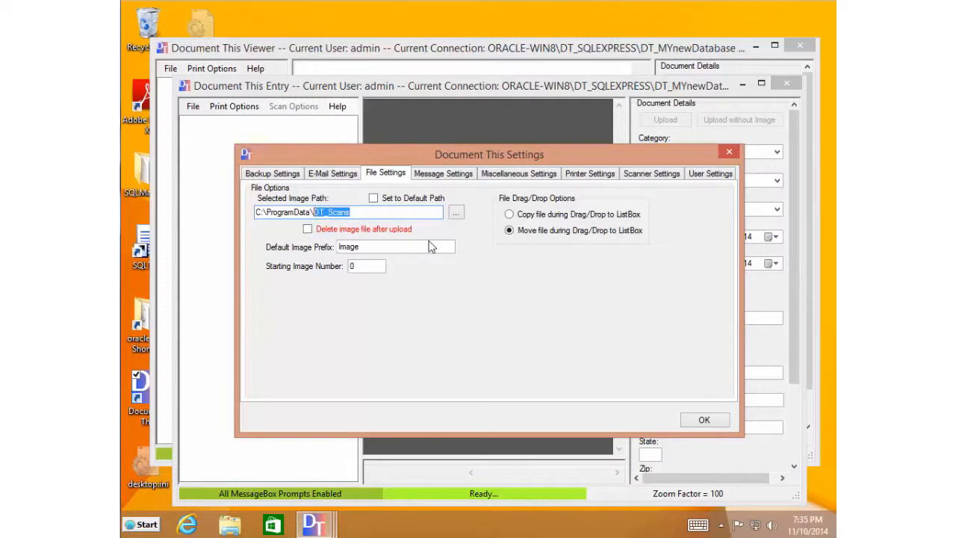
left_click(455, 212)
left_click(389, 239)
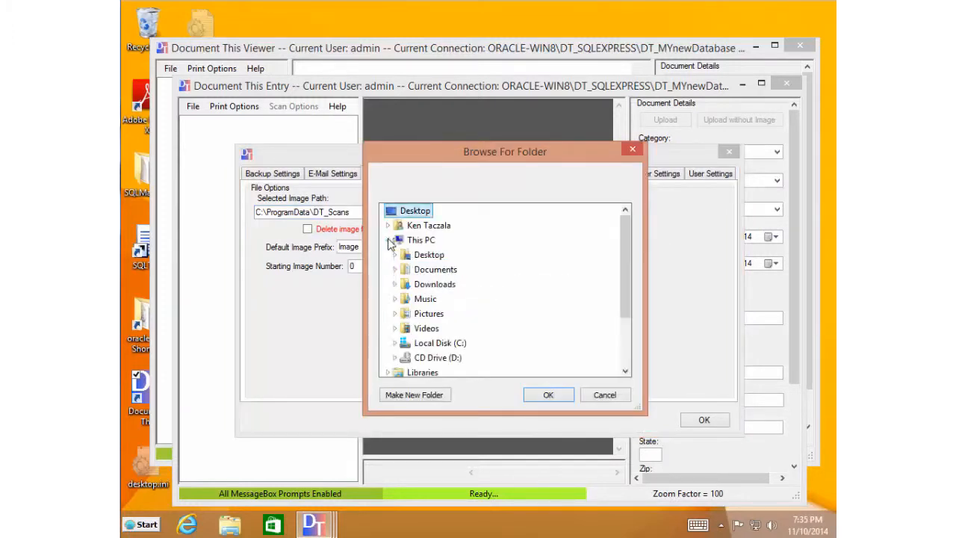
left_click(394, 342)
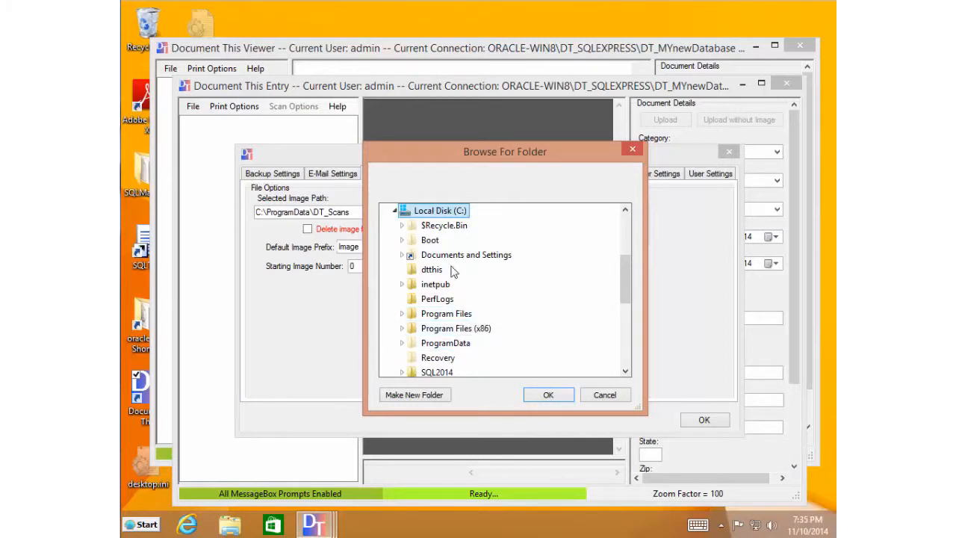
left_click_drag(624, 283, 624, 311)
left_click(429, 317)
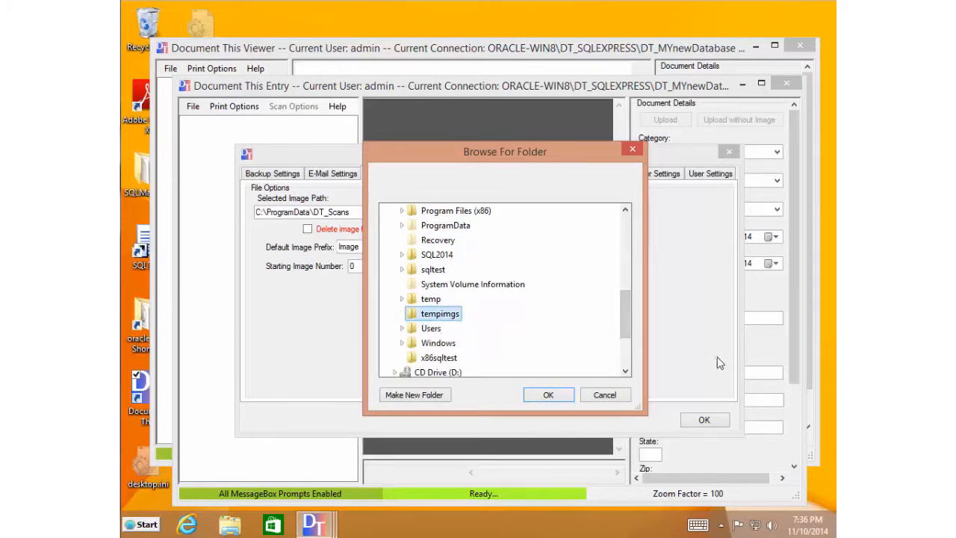
left_click(548, 394)
left_click(702, 419)
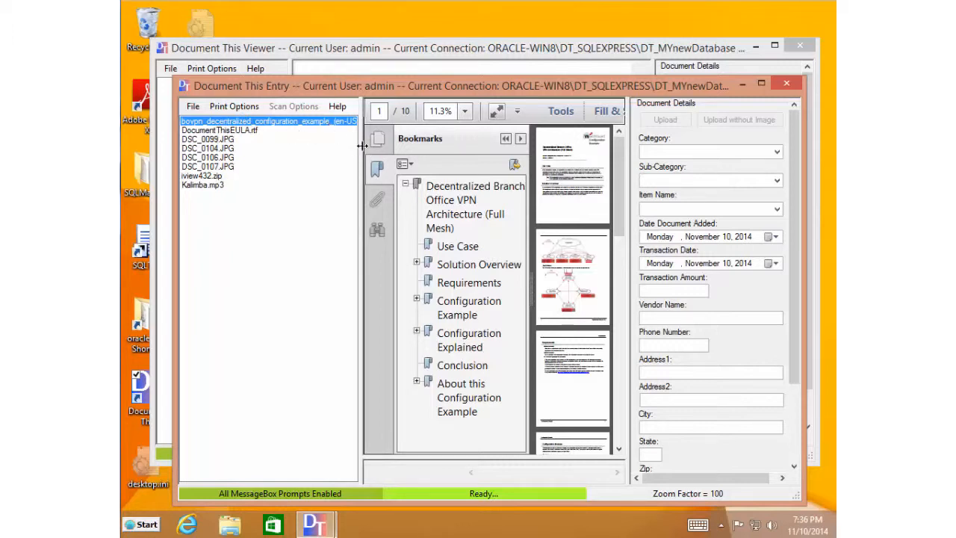
- Widen the bovpn PDF preview and jump to its Use Case section
left_click_drag(361, 148, 324, 154)
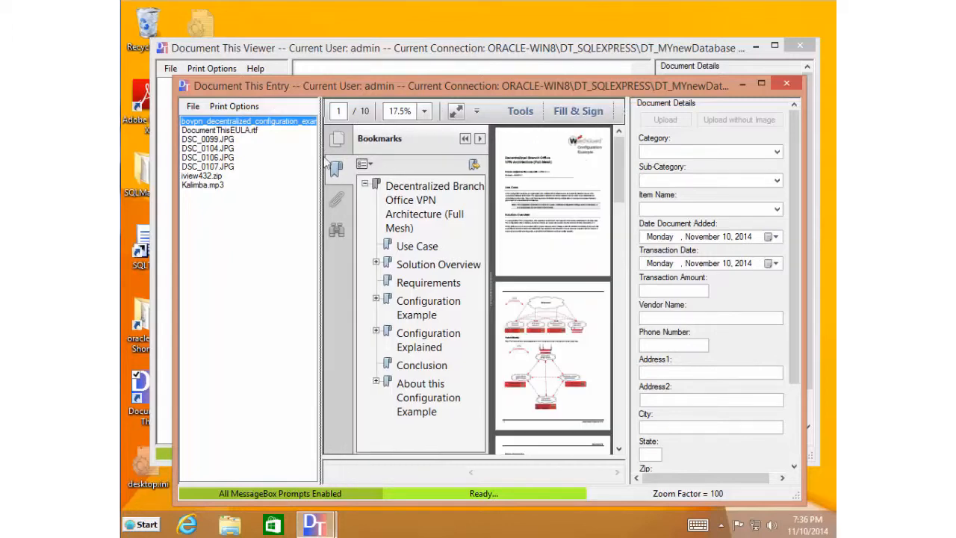
left_click(468, 247)
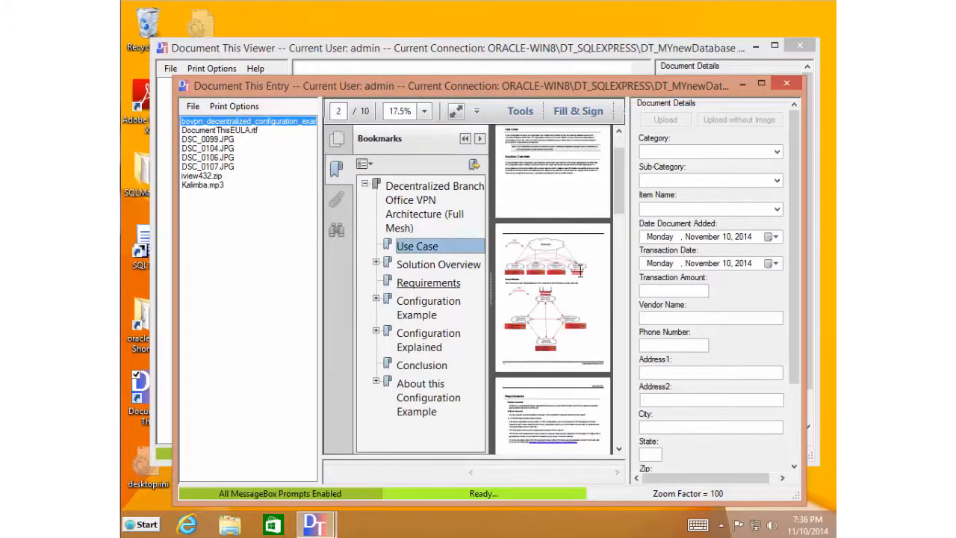
left_click_drag(618, 200, 621, 145)
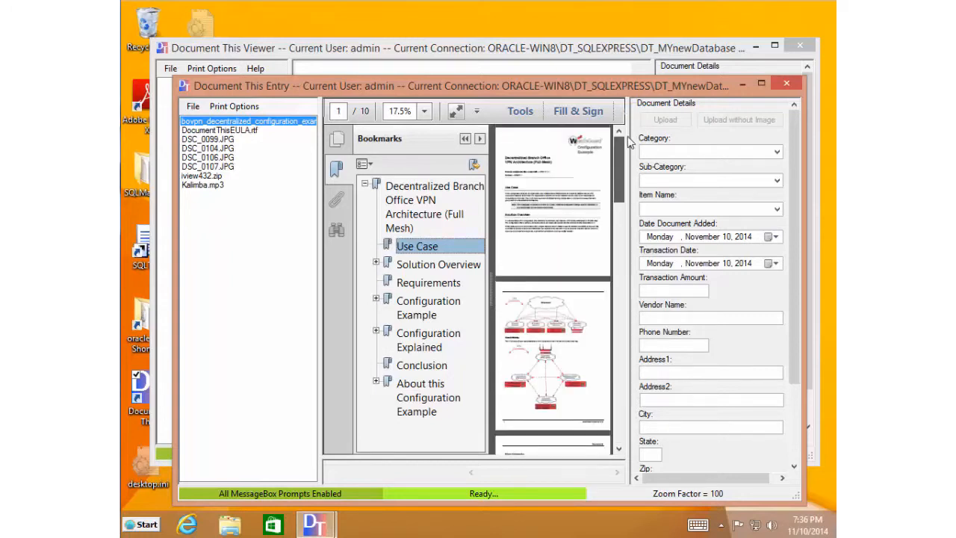
- Toggle the PDF tools pane, hide bookmarks, then preview DocumentThisEULA.rtf instead
left_click(520, 112)
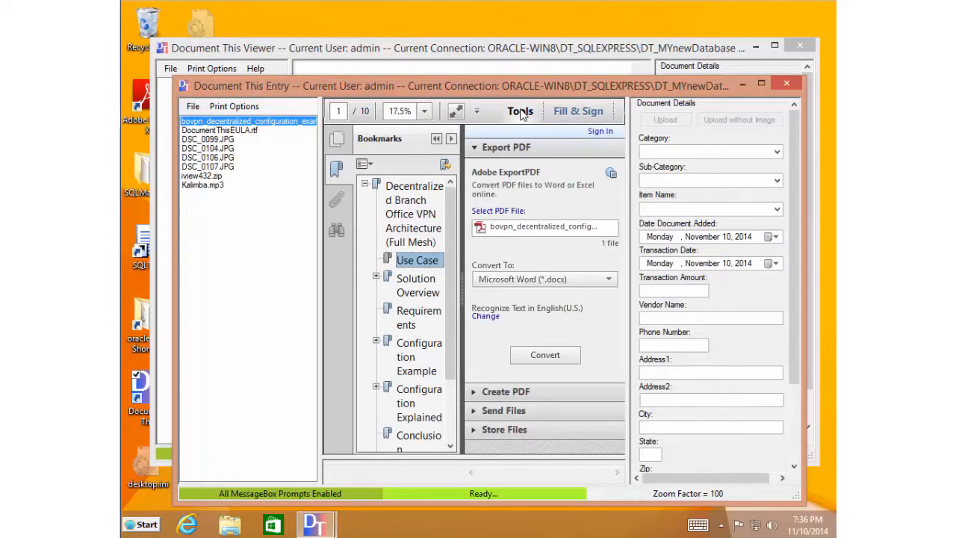
left_click(520, 112)
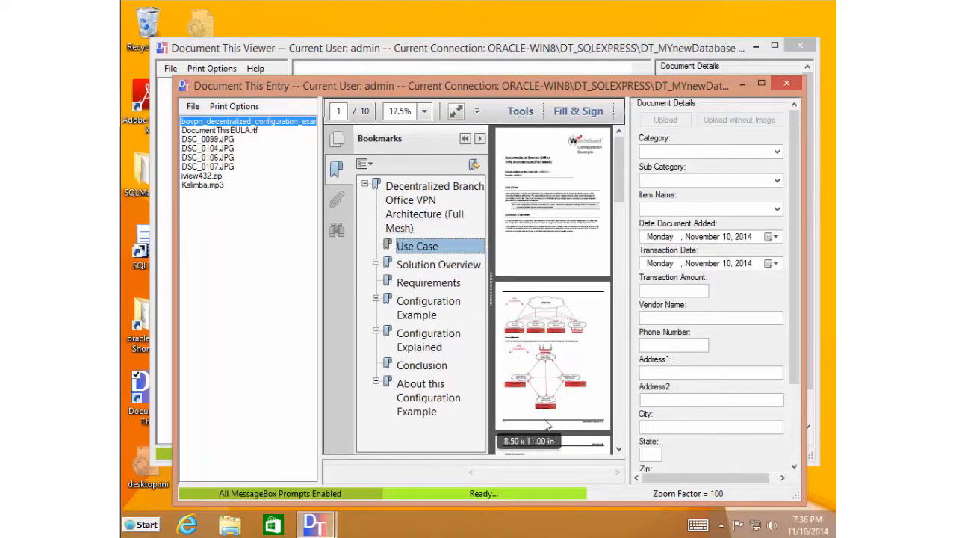
left_click(466, 140)
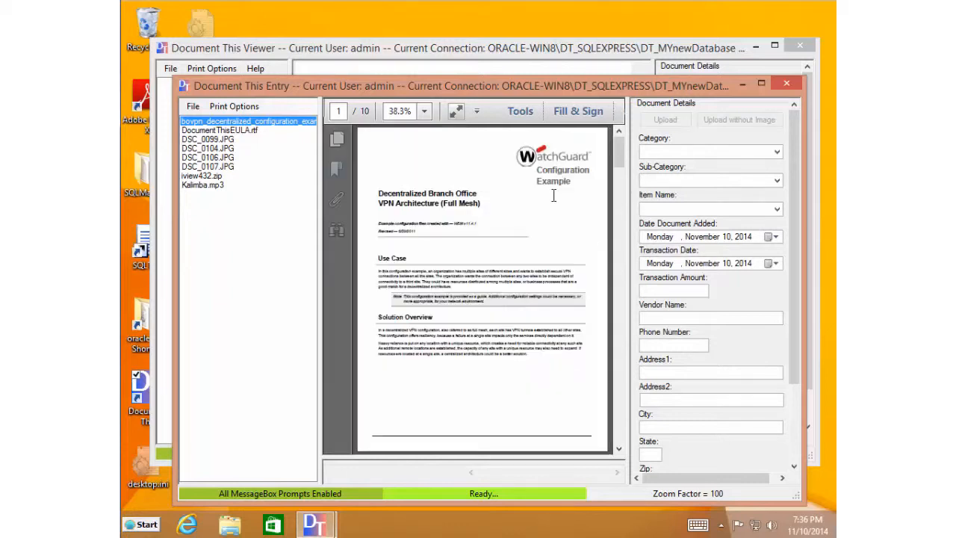
right_click(487, 344)
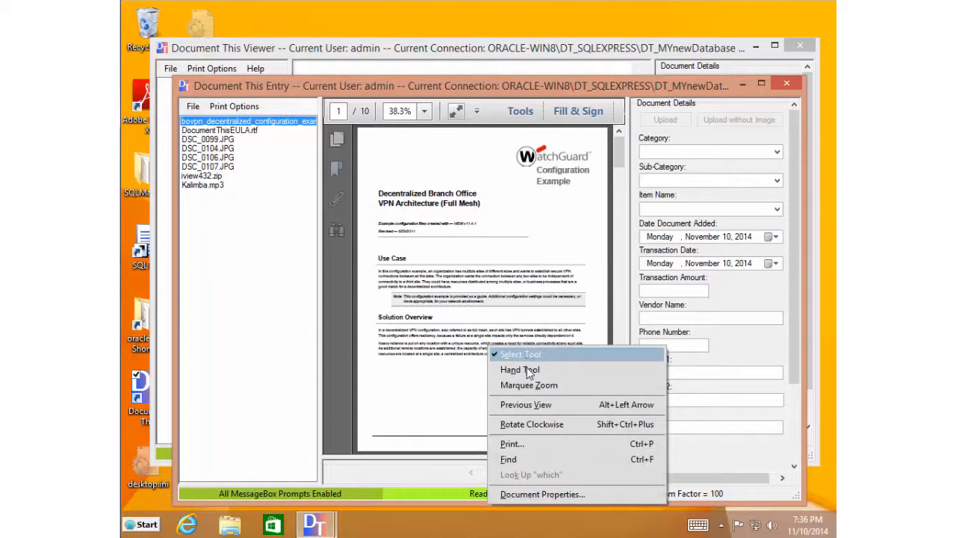
left_click(502, 259)
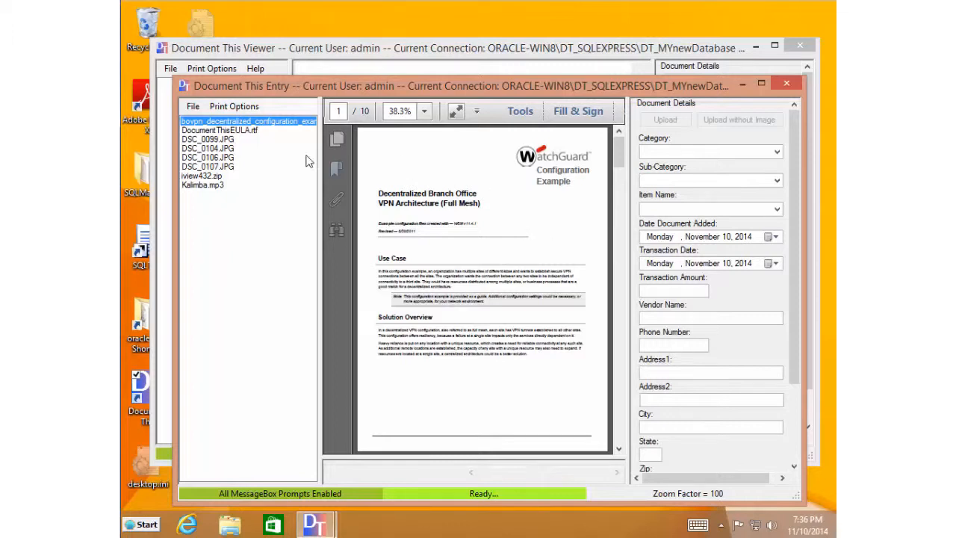
left_click(241, 132)
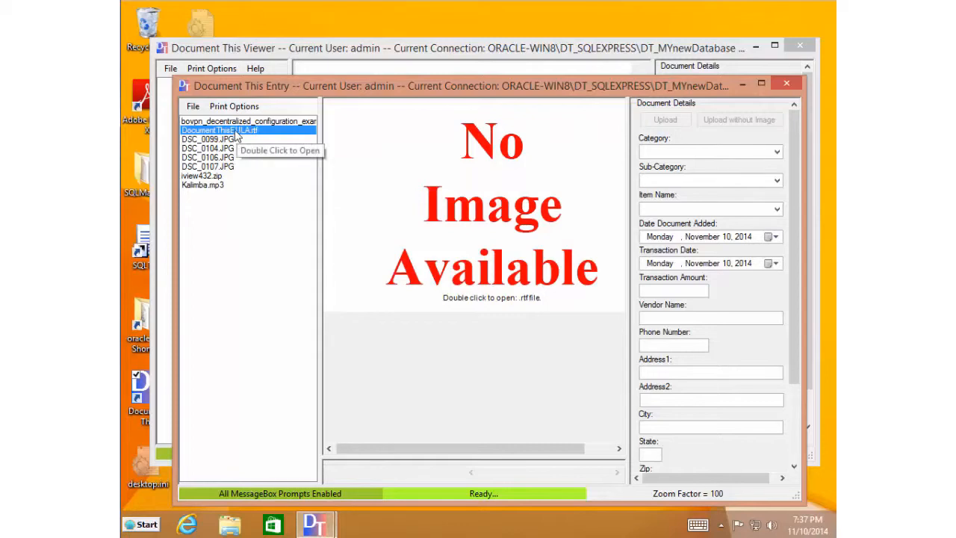
double_click(538, 170)
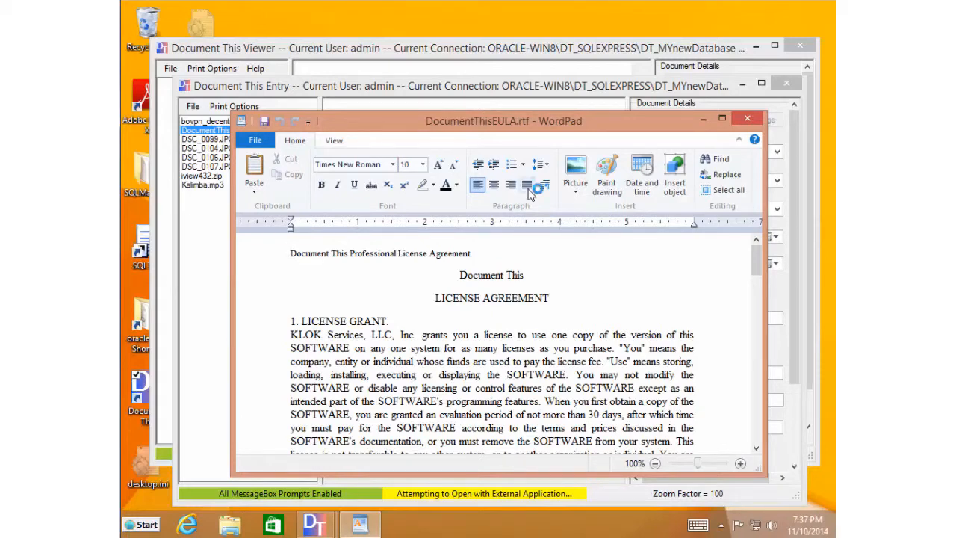
left_click(581, 268)
scroll(582, 275, "down", 5)
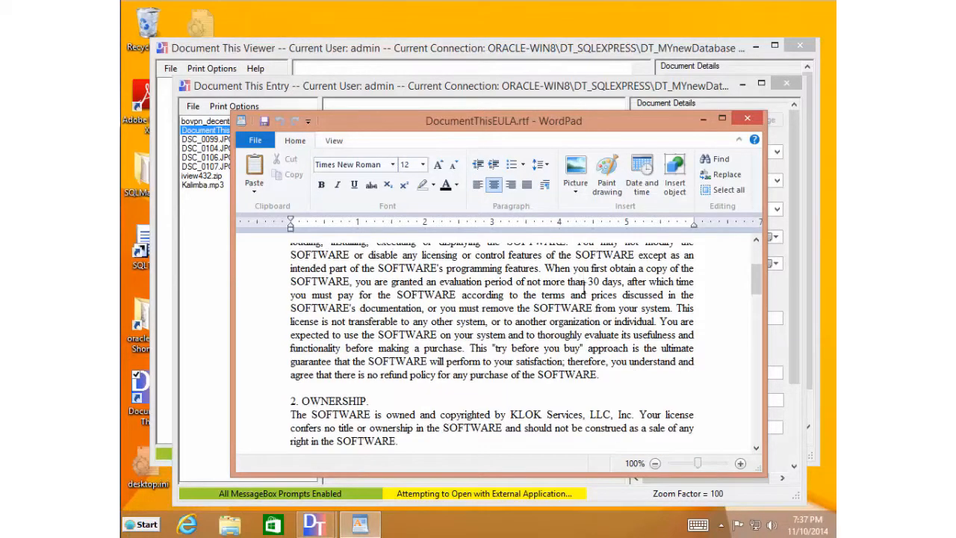
scroll(594, 315, "down", 3)
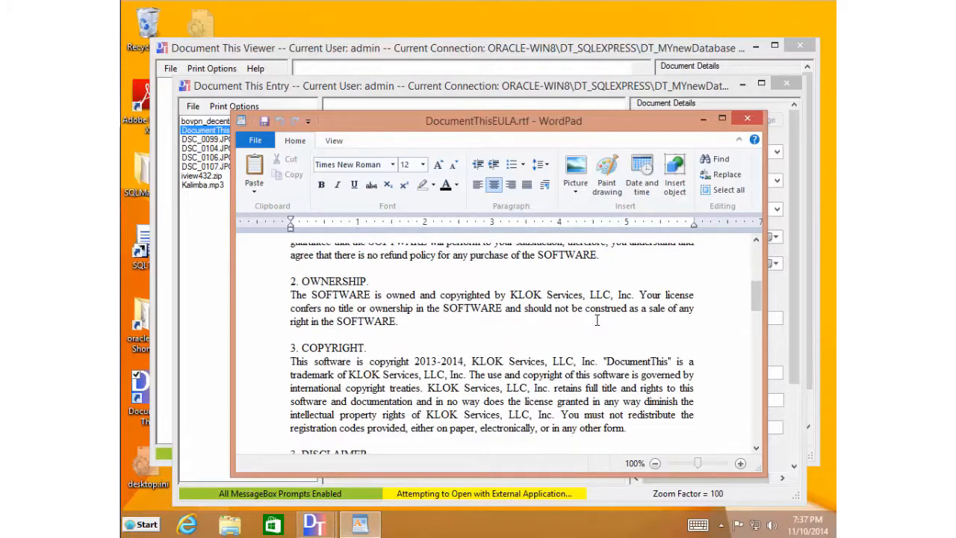
scroll(596, 319, "up", 8)
left_click(747, 118)
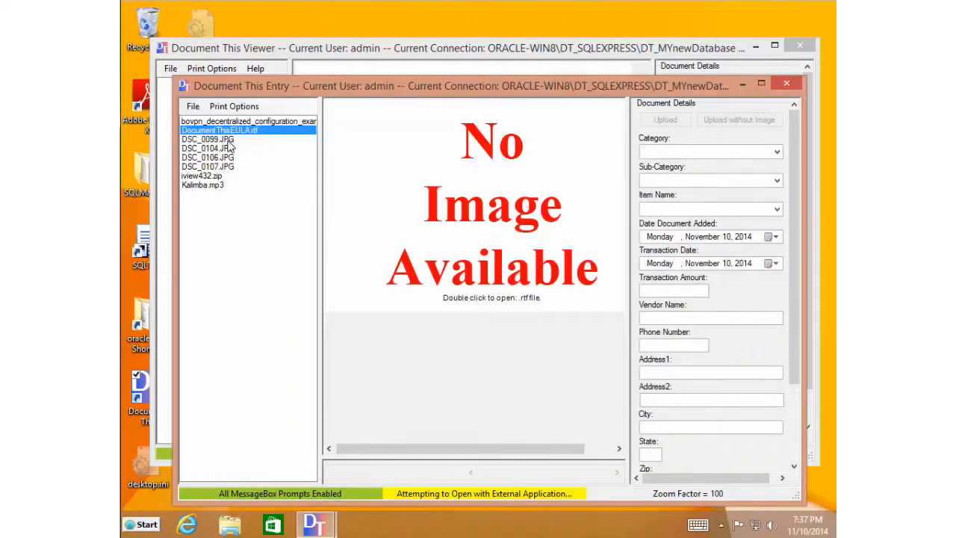
left_click(228, 139)
- Pan around the DSC_0099.JPG dog photo, then switch the preview to iview432.zip
mouse_move(483, 472)
left_mouse_down()
mouse_move(528, 476)
mouse_move(488, 471)
left_mouse_up()
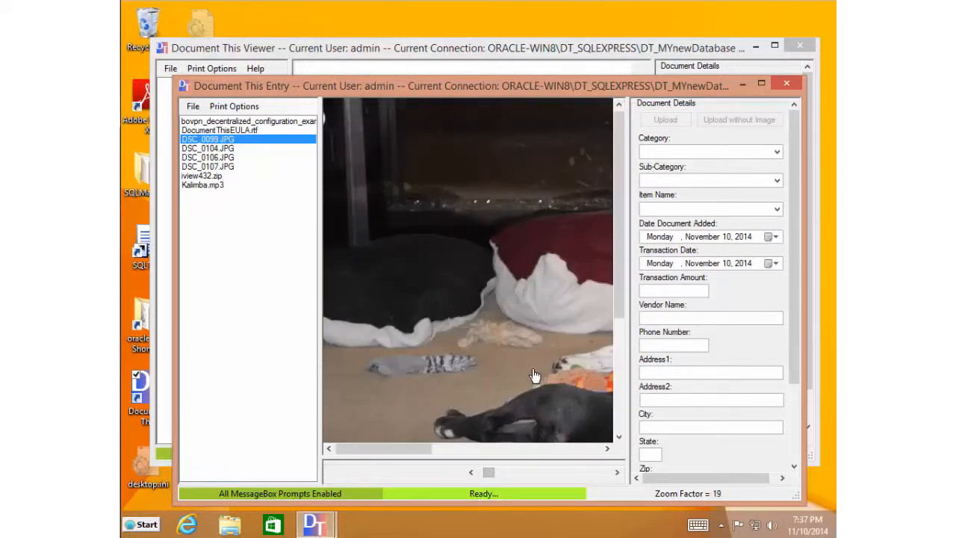
left_click_drag(534, 375, 456, 288)
left_click_drag(548, 342, 433, 292)
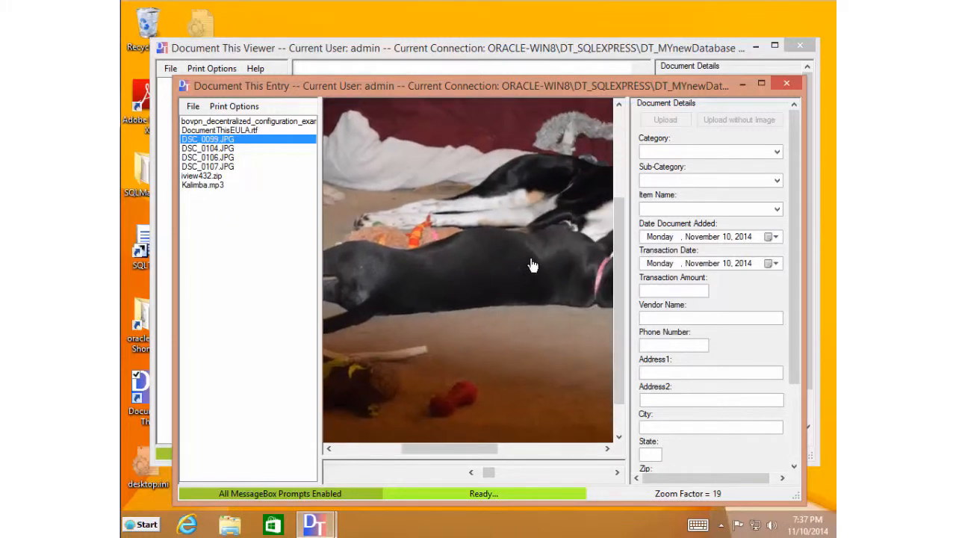
left_click_drag(532, 265, 414, 213)
left_click_drag(503, 348, 546, 267)
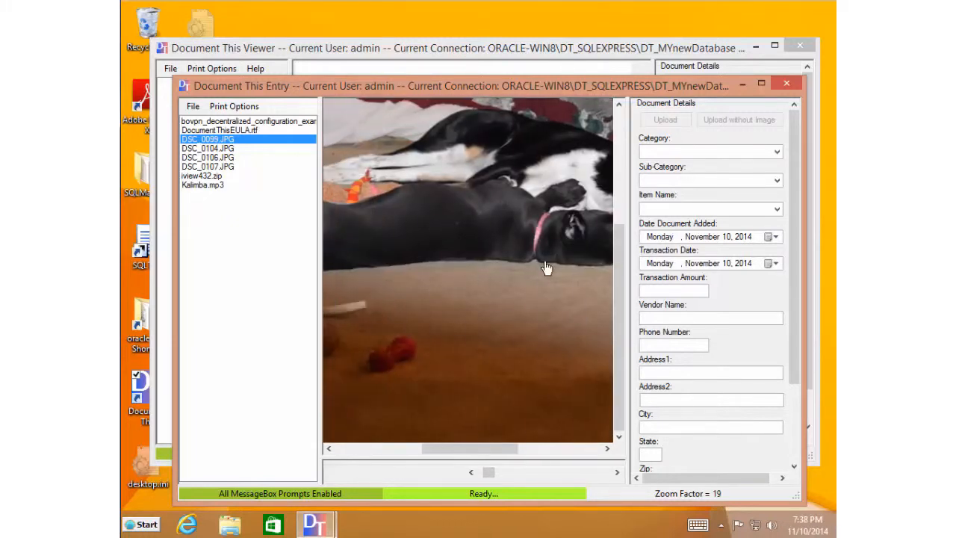
left_click_drag(550, 326, 446, 401)
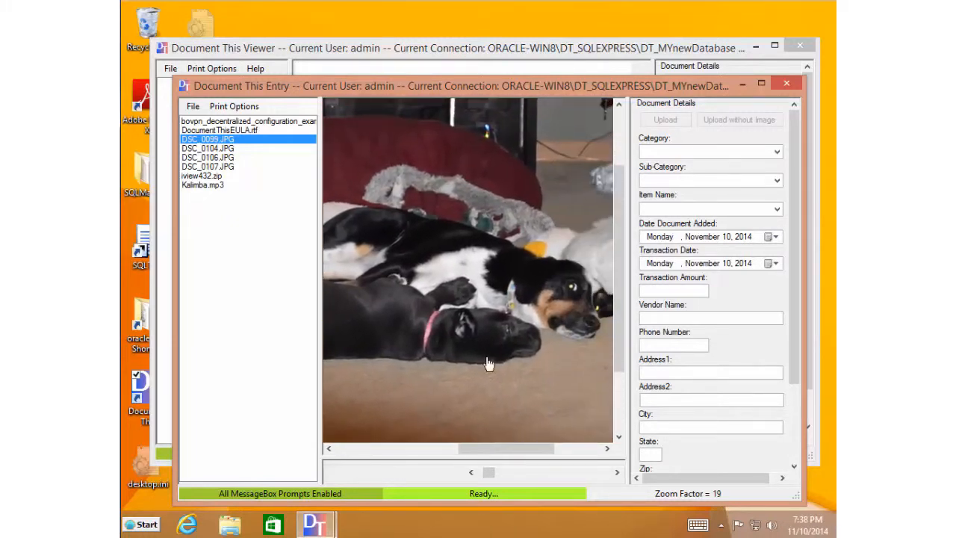
left_click_drag(489, 363, 440, 371)
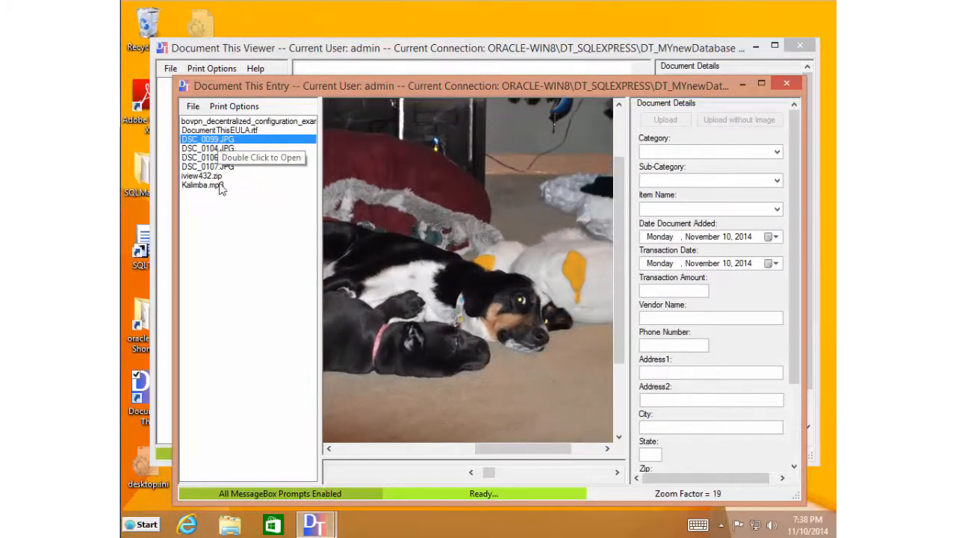
left_click(209, 177)
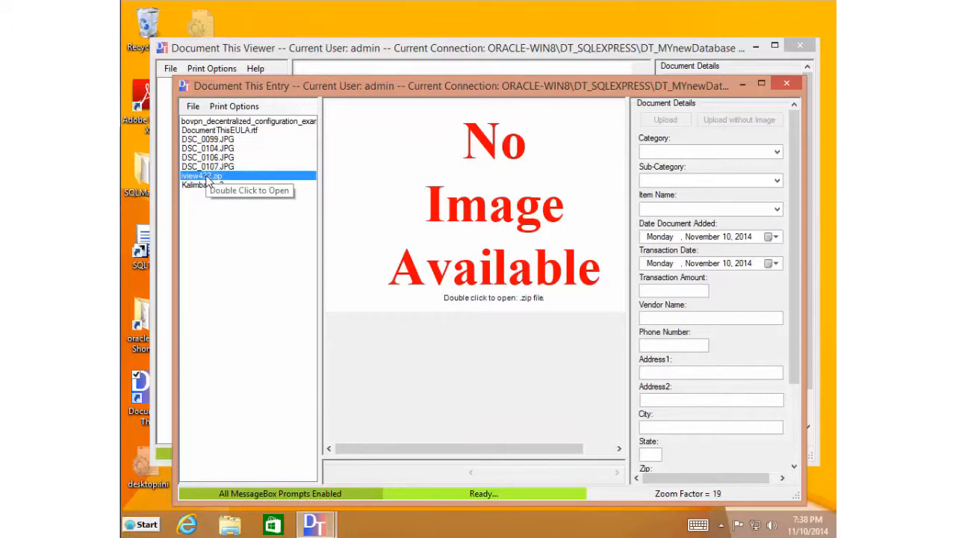
- View iview432.zip's contents in Explorer, close it, and preview Kalimba.mp3
double_click(495, 205)
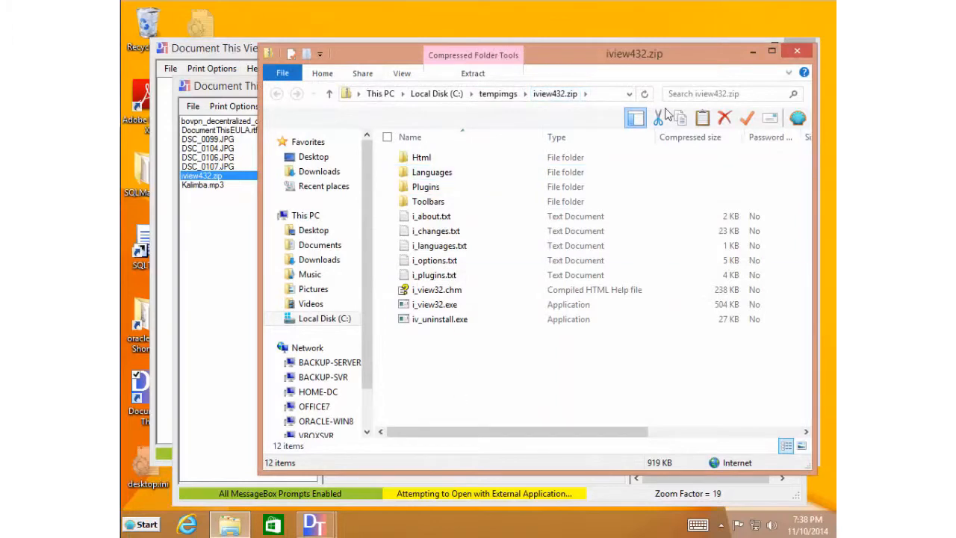
left_click(804, 53)
left_click(212, 186)
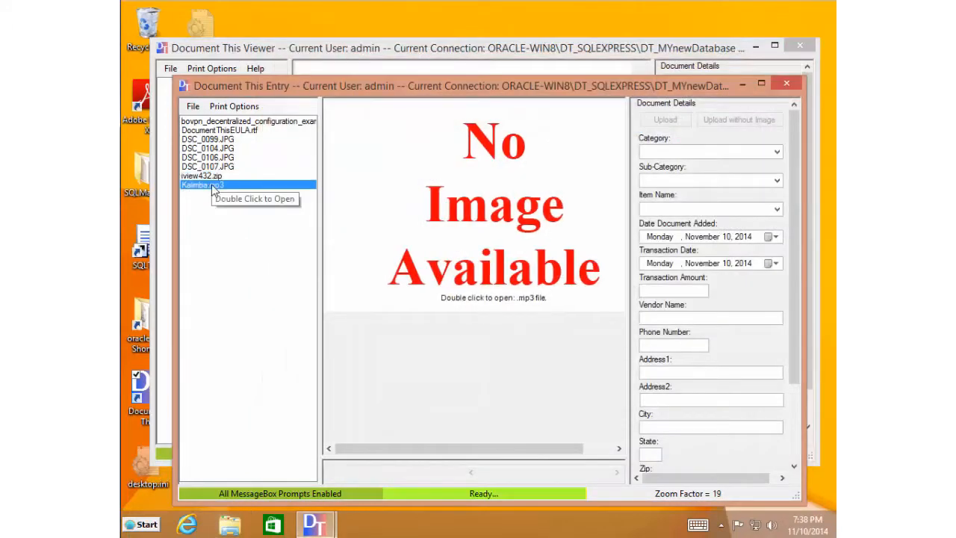
- Play Kalimba.mp3 in Media Player, then close the player, the Entry window and the Viewer window
double_click(494, 196)
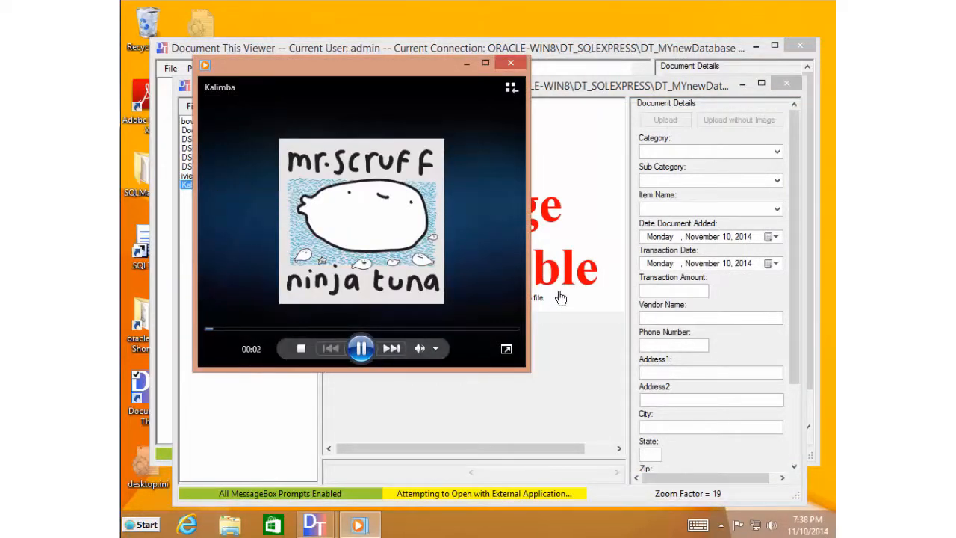
left_click(511, 62)
left_click(790, 85)
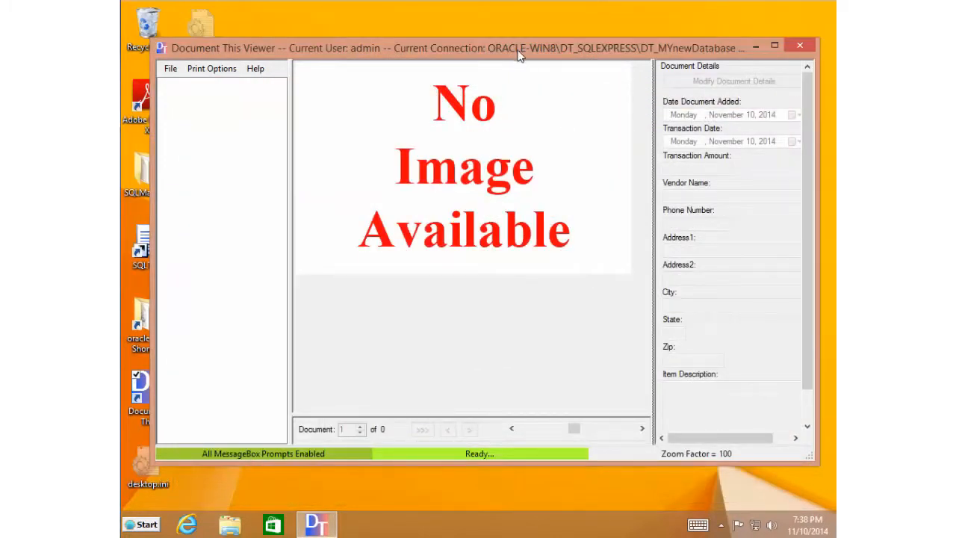
left_click_drag(519, 56, 538, 66)
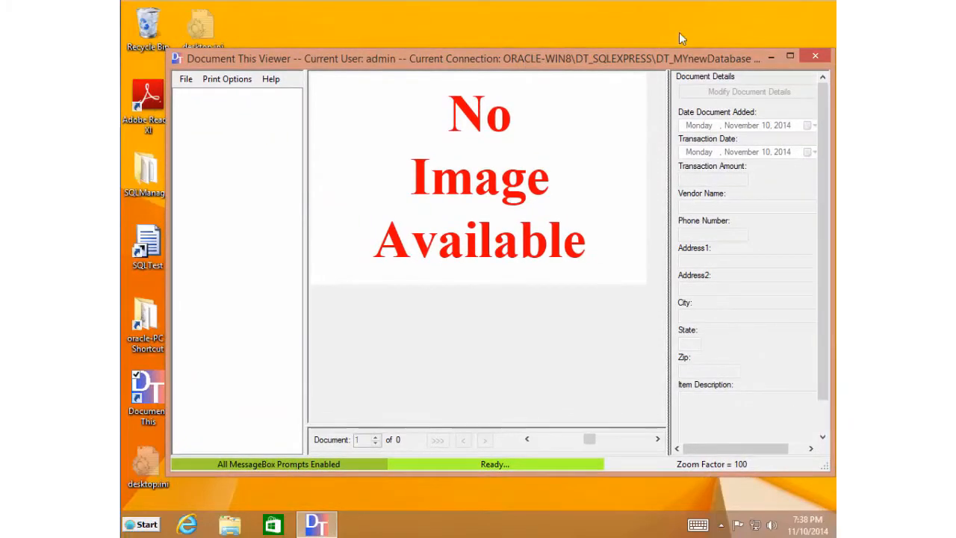
left_click(817, 55)
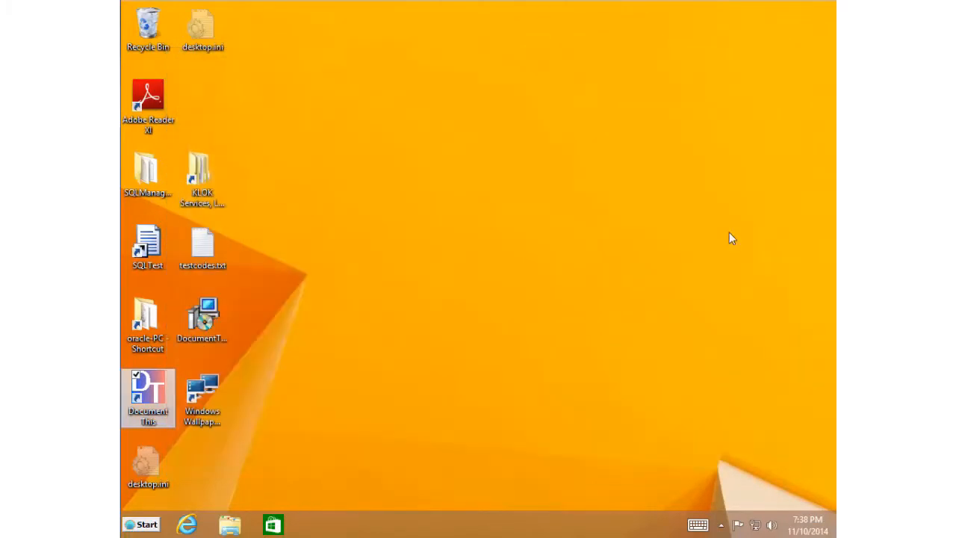